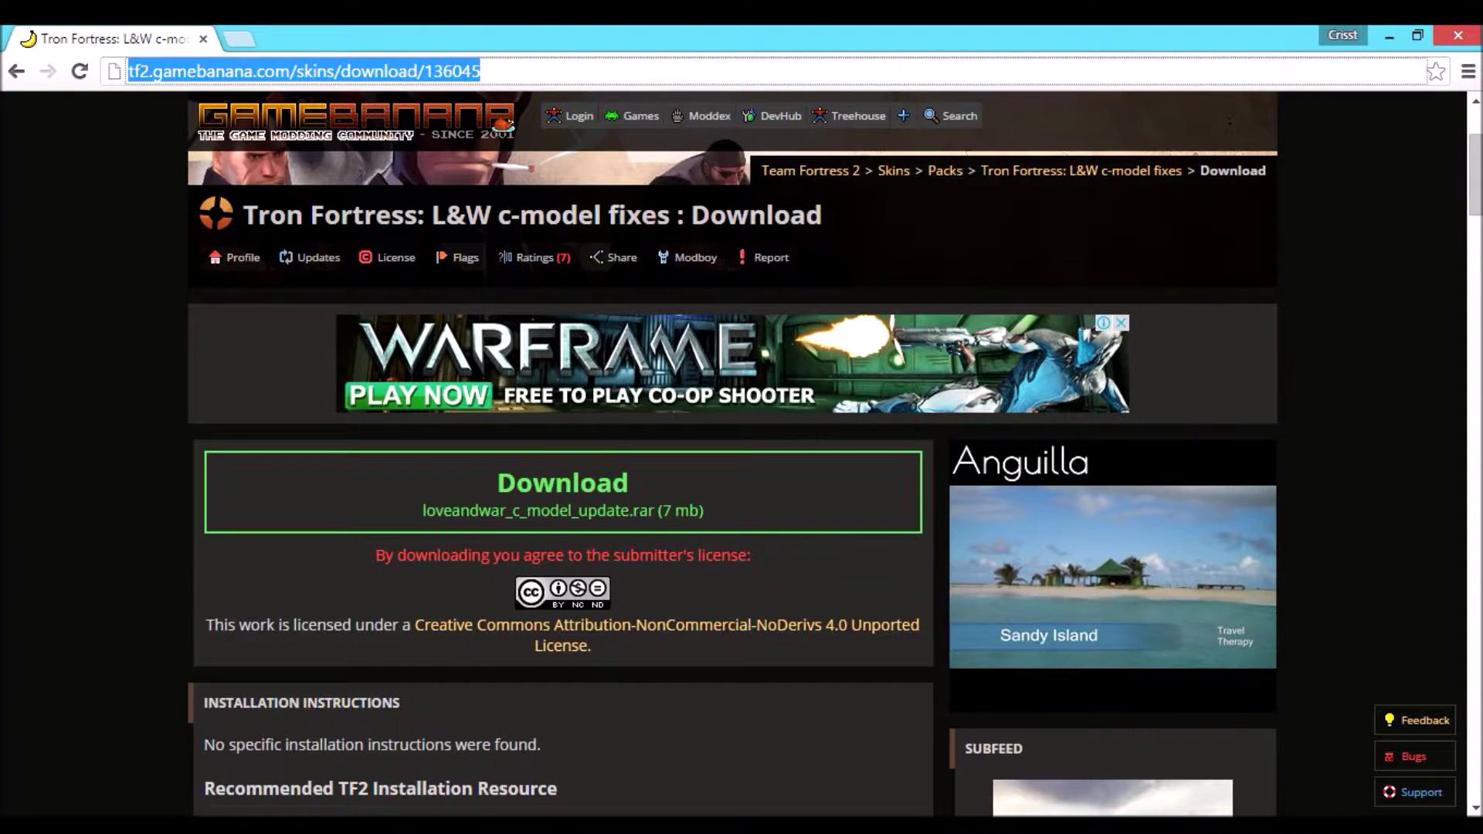
Examine the installation instructions, file info and installation guides on the Tron Fortress: L&W c-model fixes download page.
scroll(734, 456, down, 4)
scroll(734, 456, down, 3)
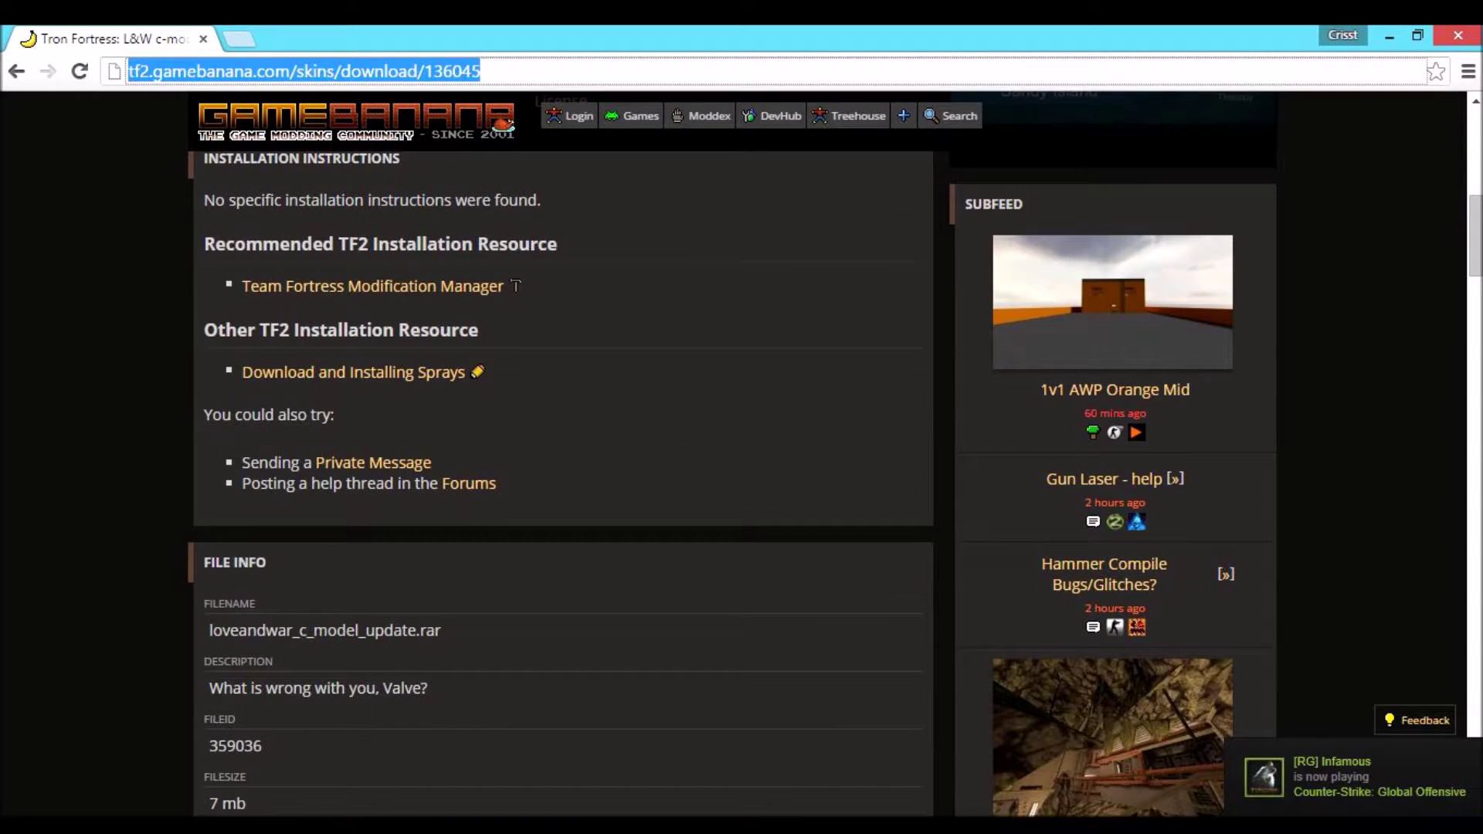
scroll(734, 456, down, 3)
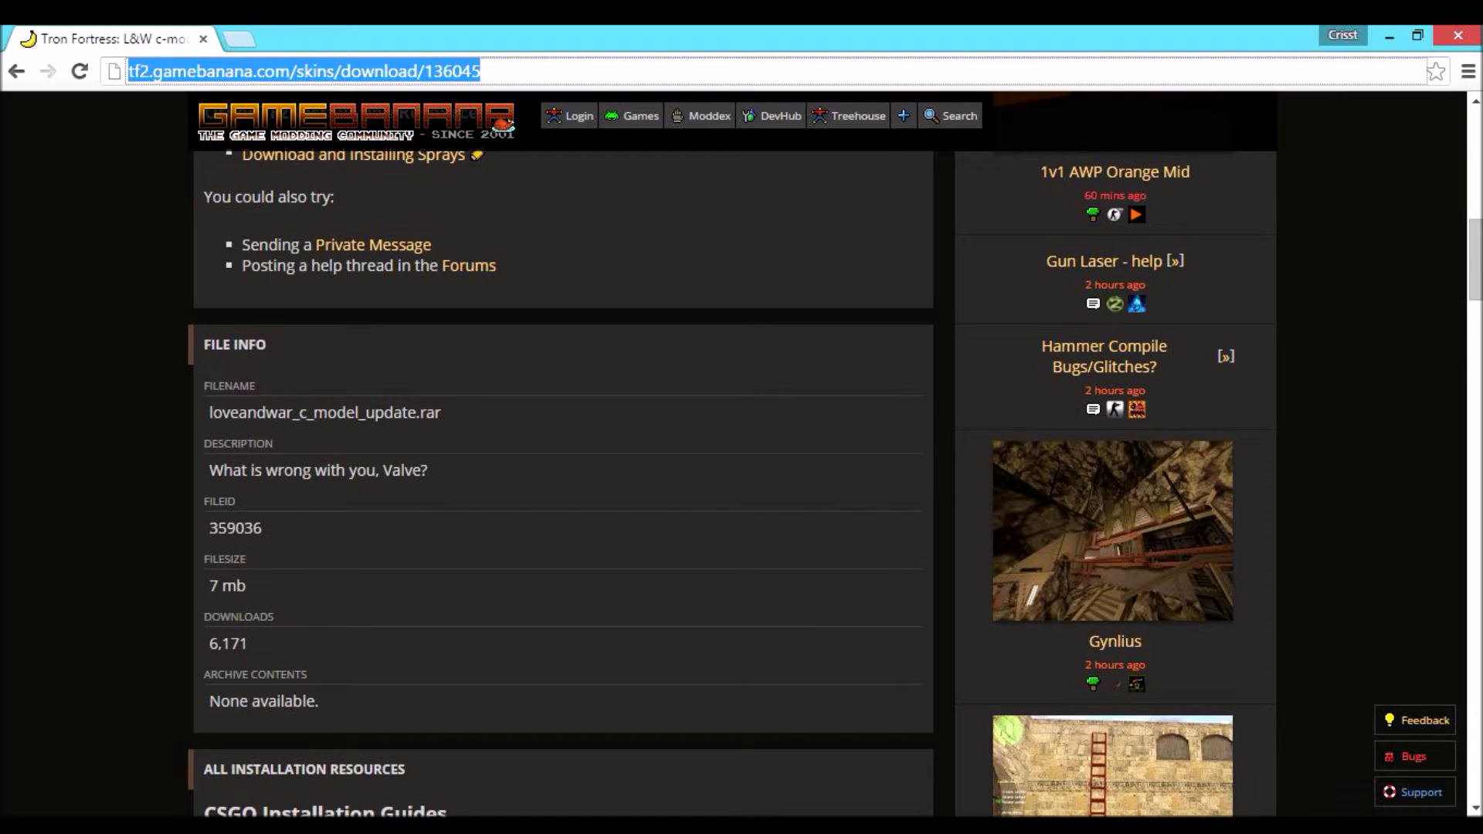
scroll(734, 456, down, 10)
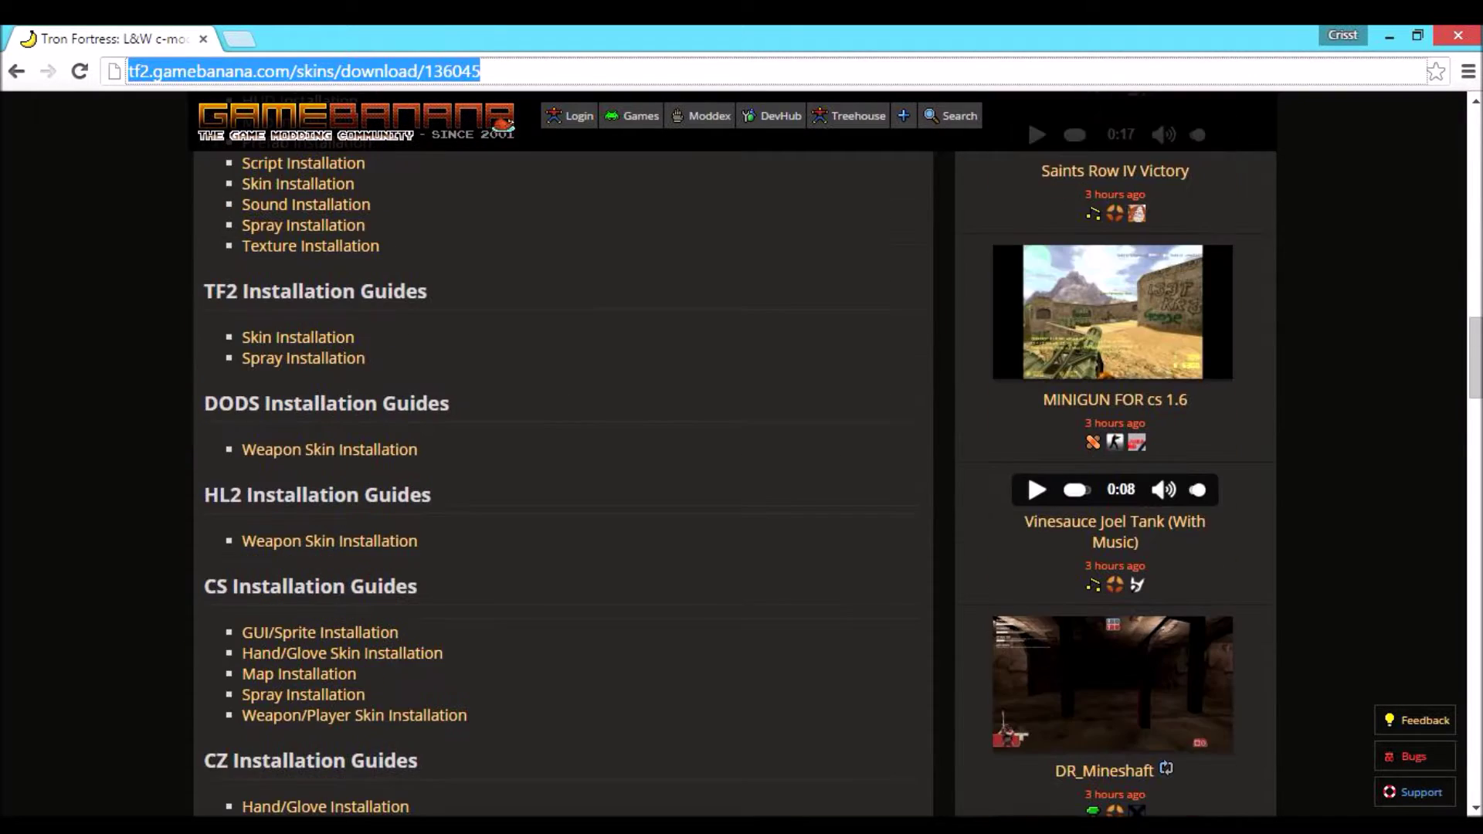
scroll(734, 456, up, 10)
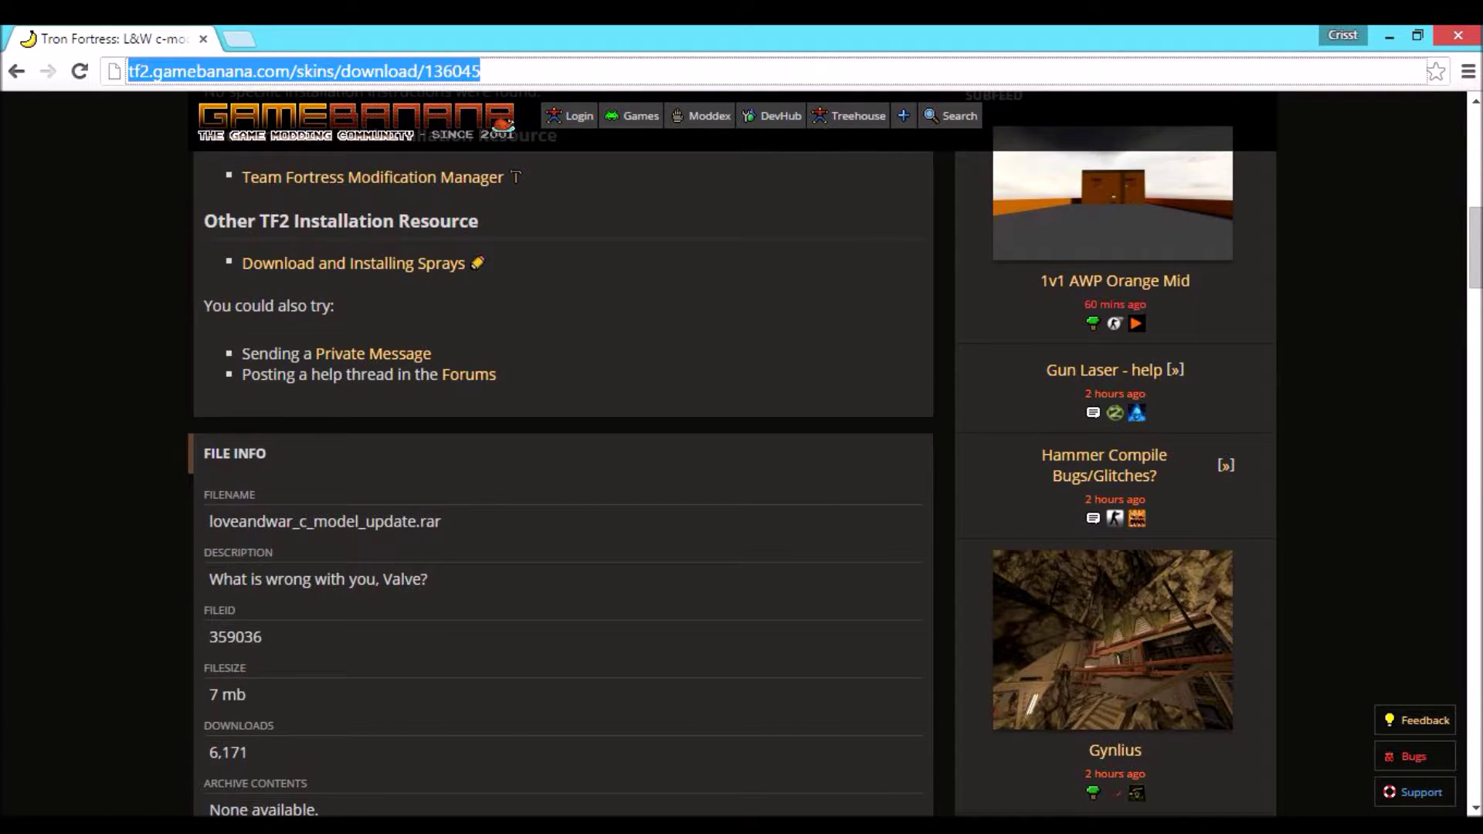
scroll(734, 456, down, 8)
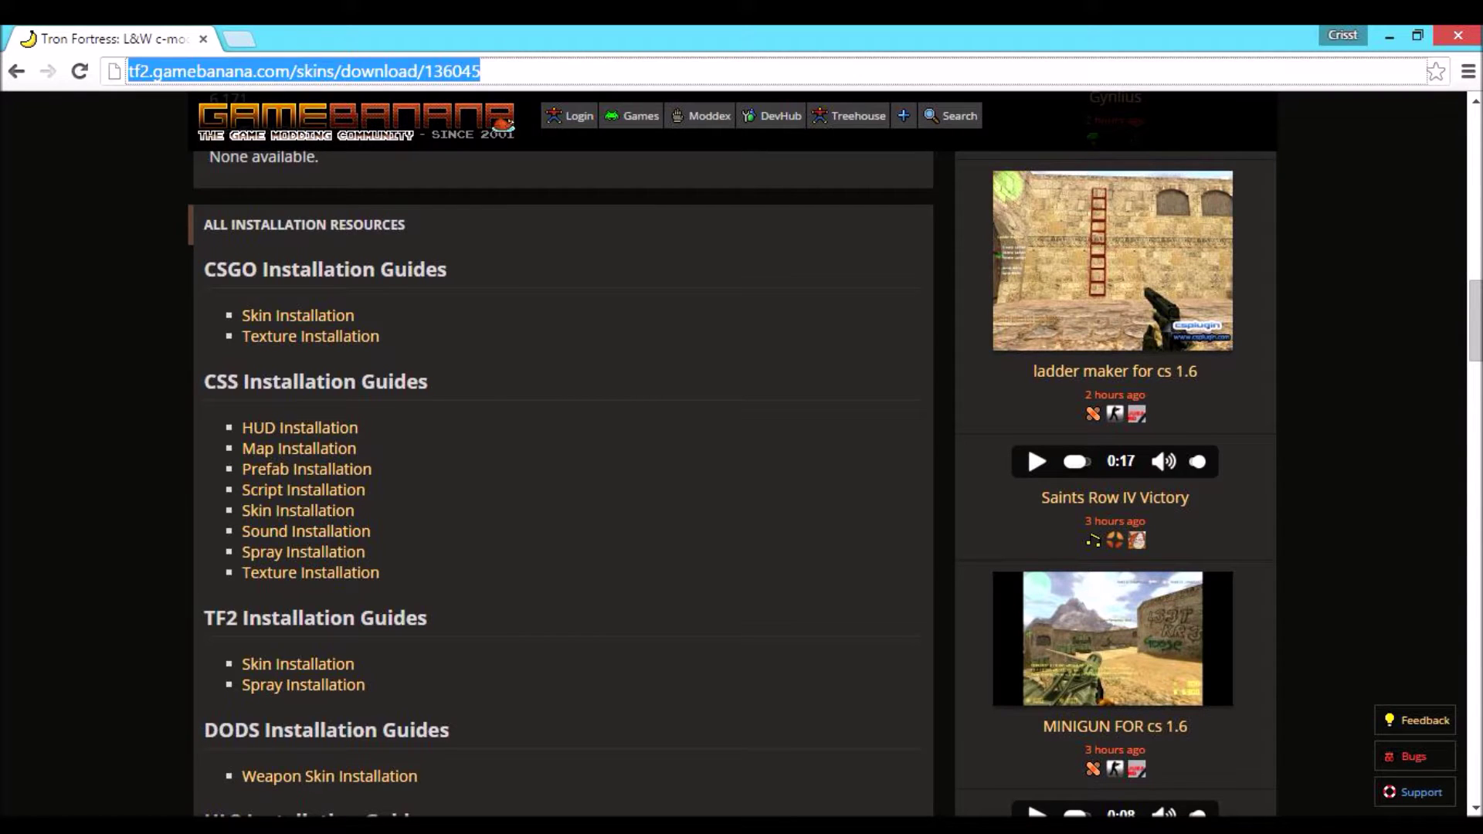
scroll(734, 456, up, 18)
scroll(734, 456, down, 10)
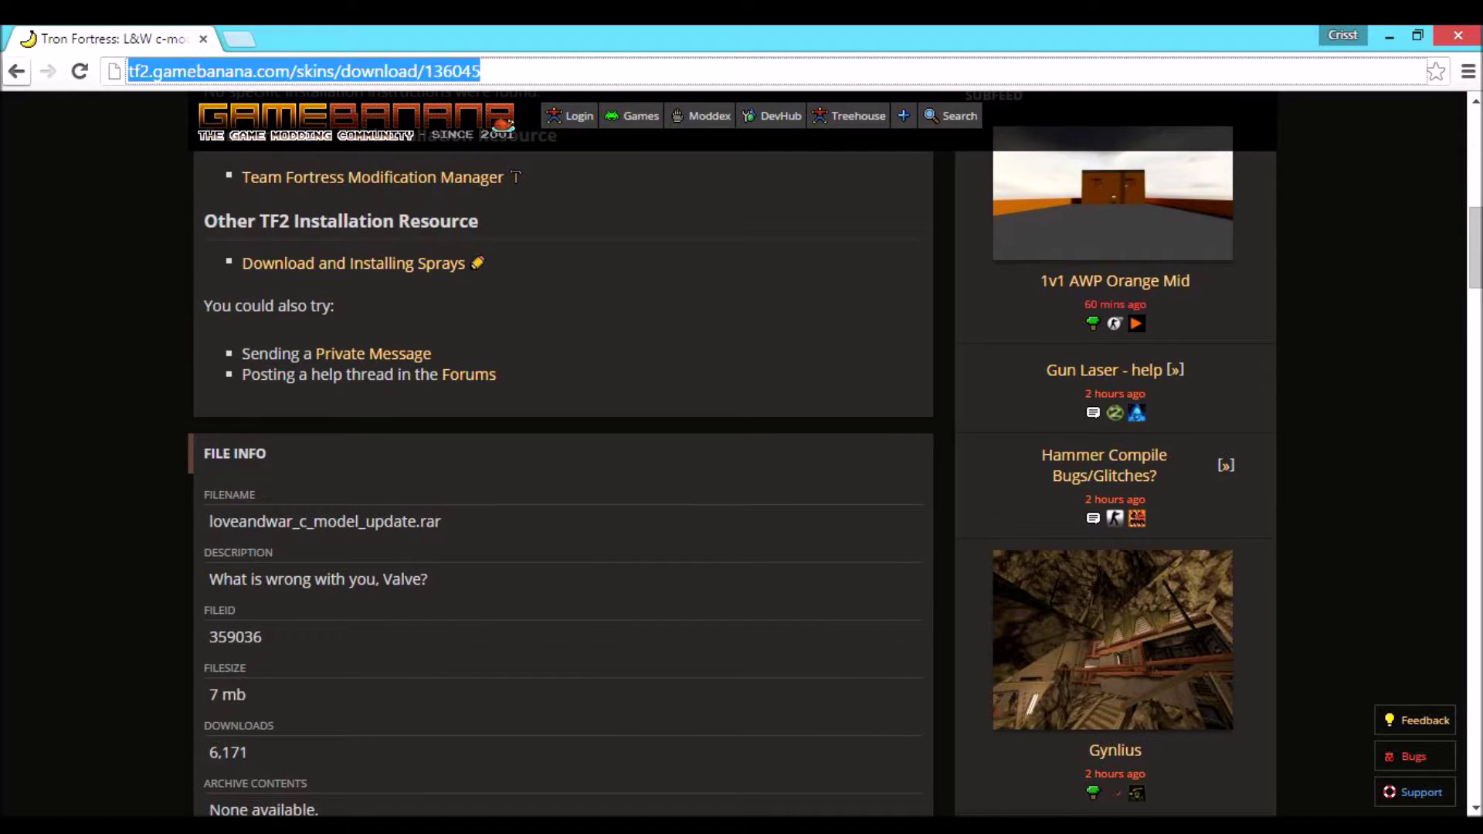
Go back to the wrench skin search results and open the Tron Fortress: L&W c-model fixes entry.
click(17, 71)
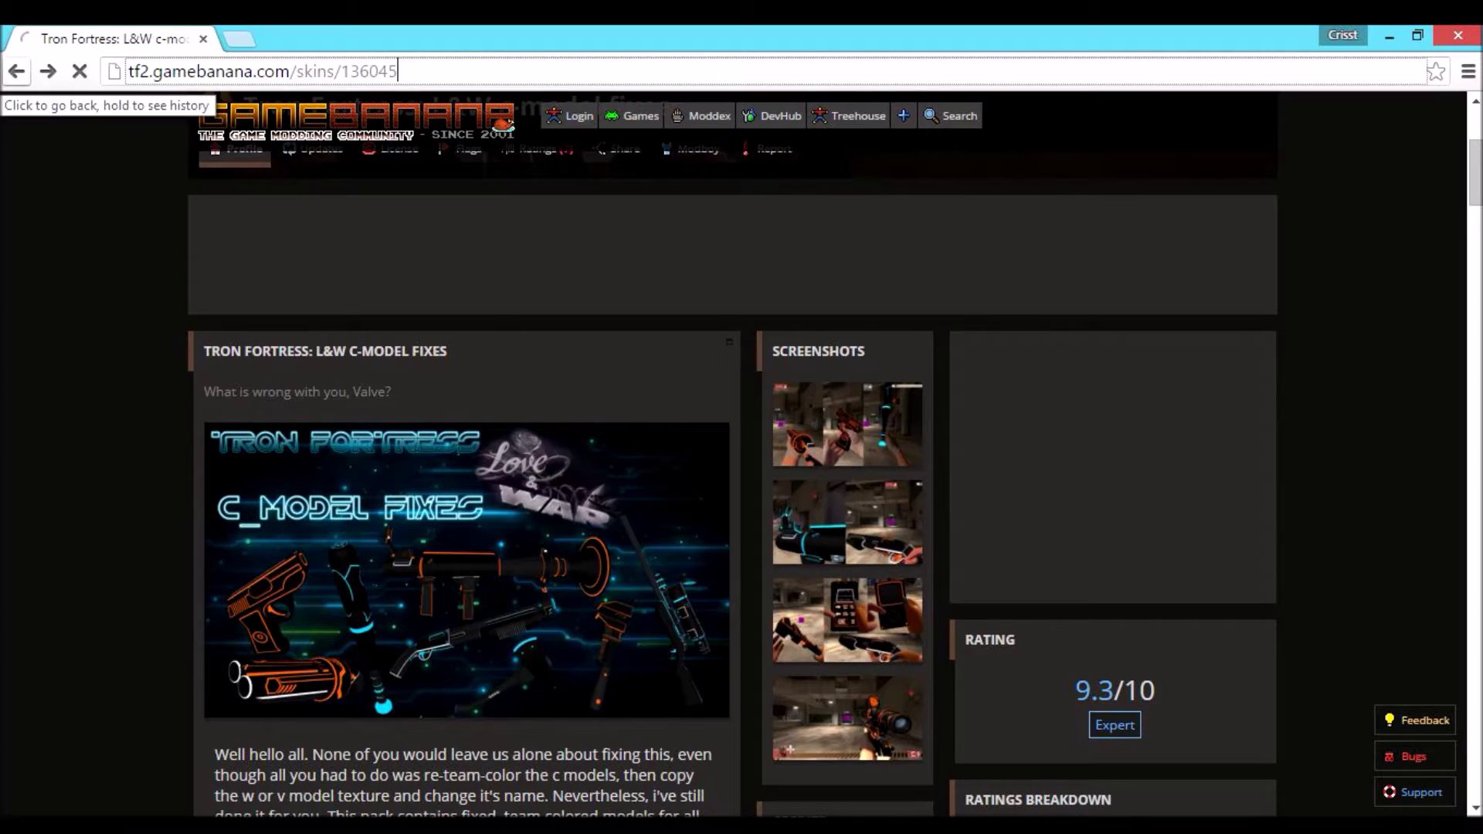
click(16, 72)
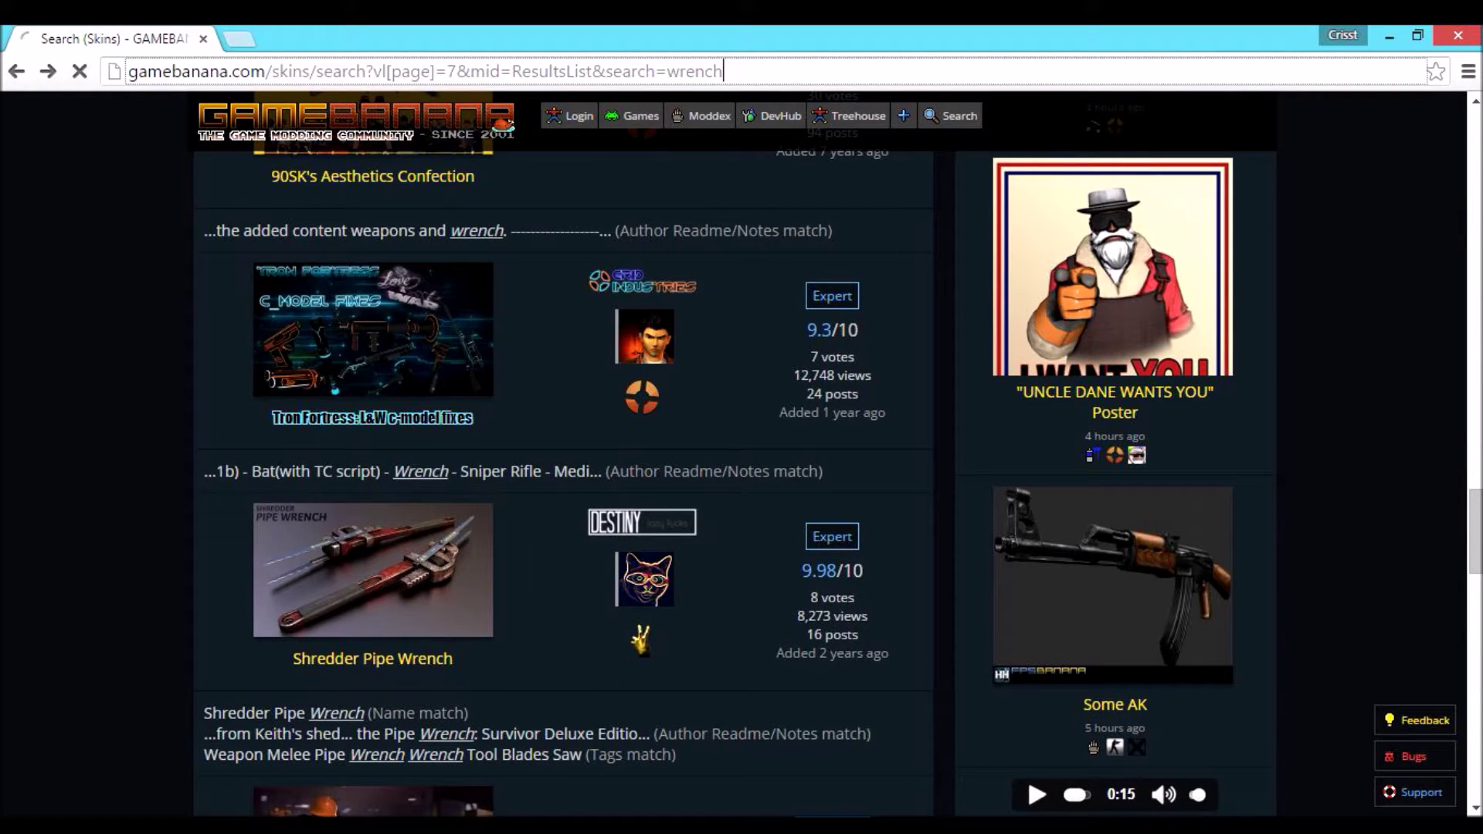
click(372, 801)
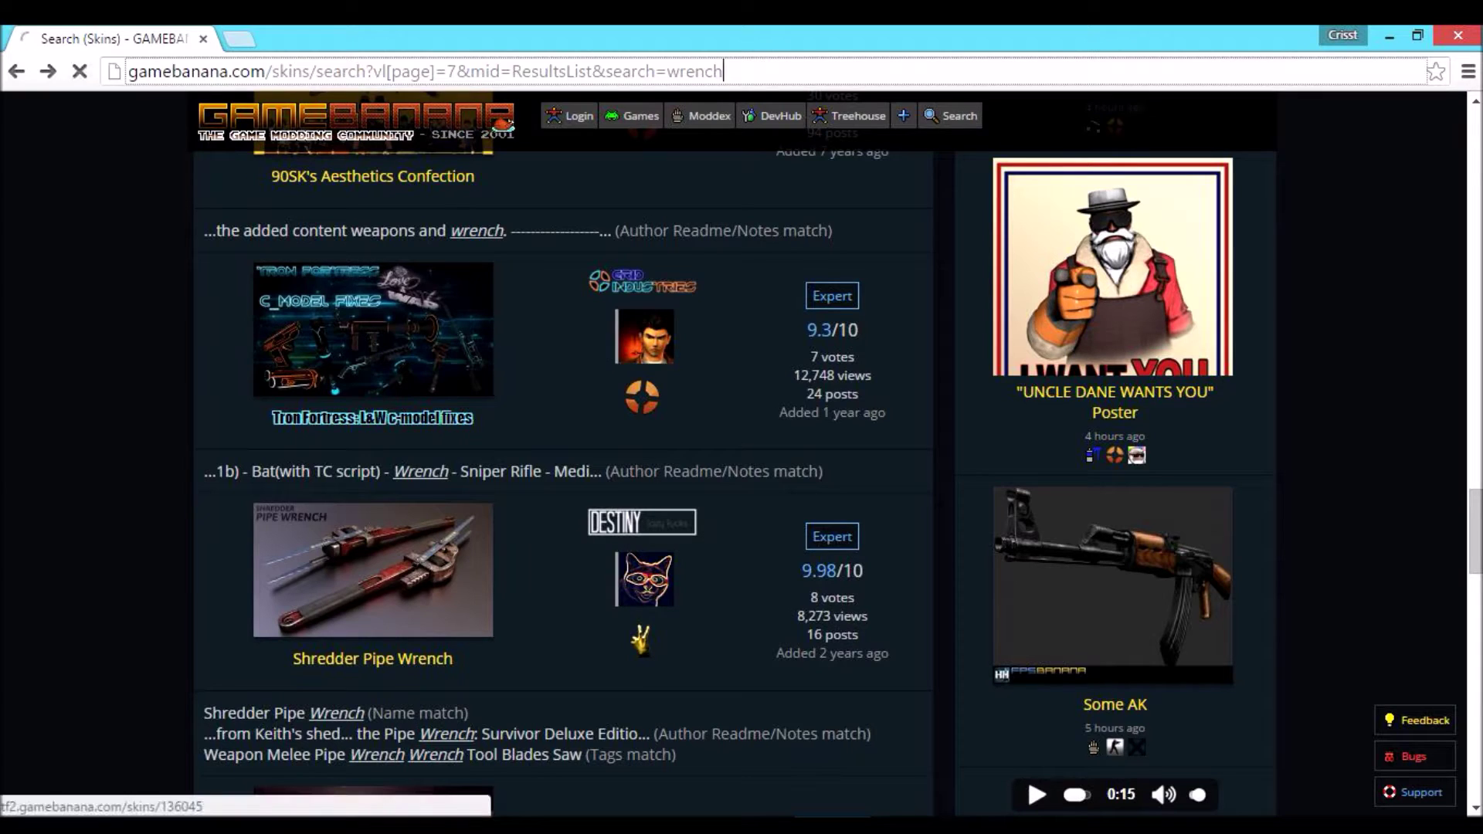
click(373, 331)
Review the skin pack's description and open its download page.
scroll(373, 417, down, 10)
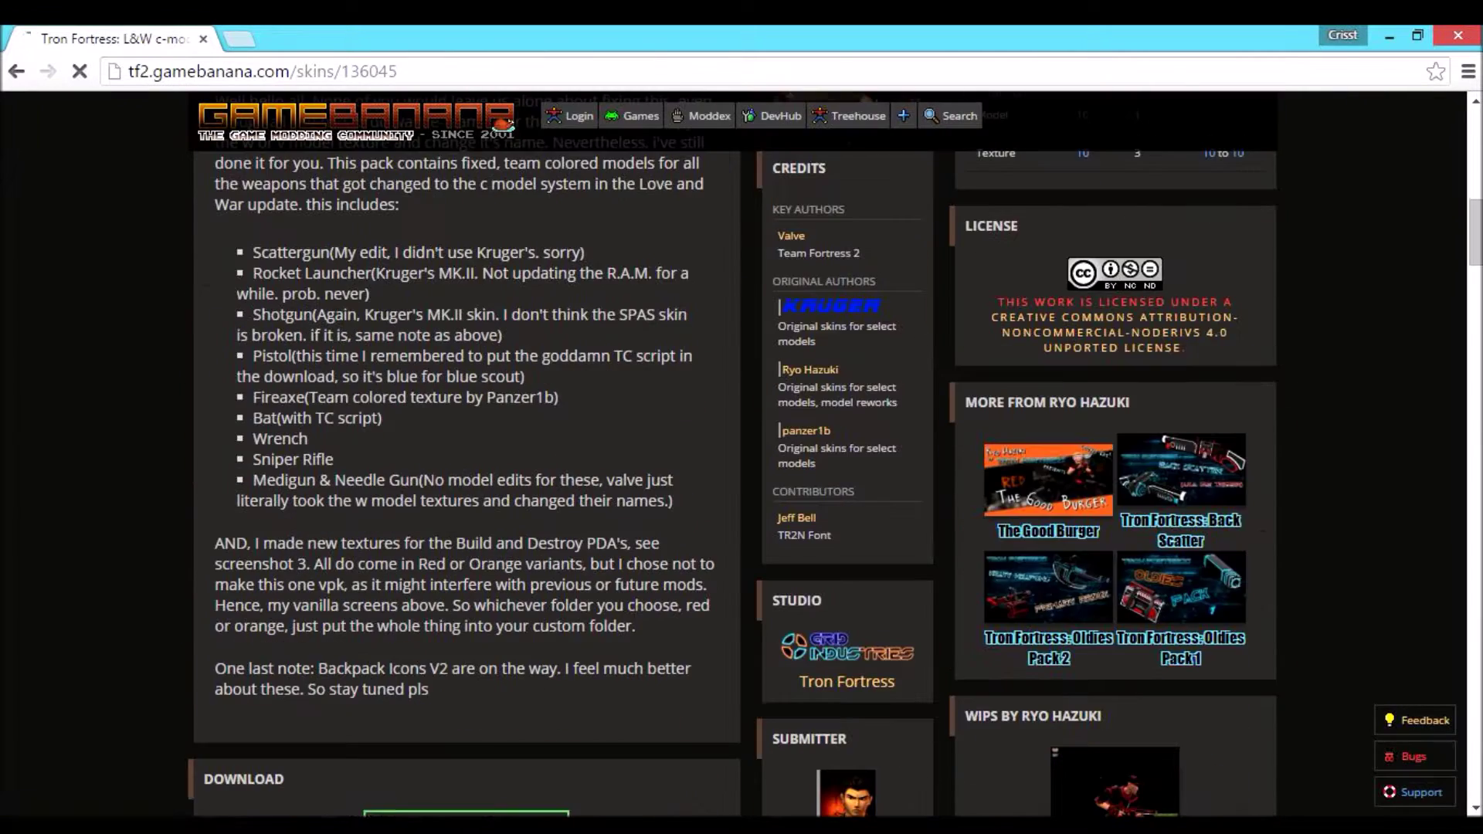
scroll(467, 456, down, 4)
scroll(467, 456, up, 3)
scroll(467, 456, up, 6)
scroll(467, 456, down, 9)
click(466, 405)
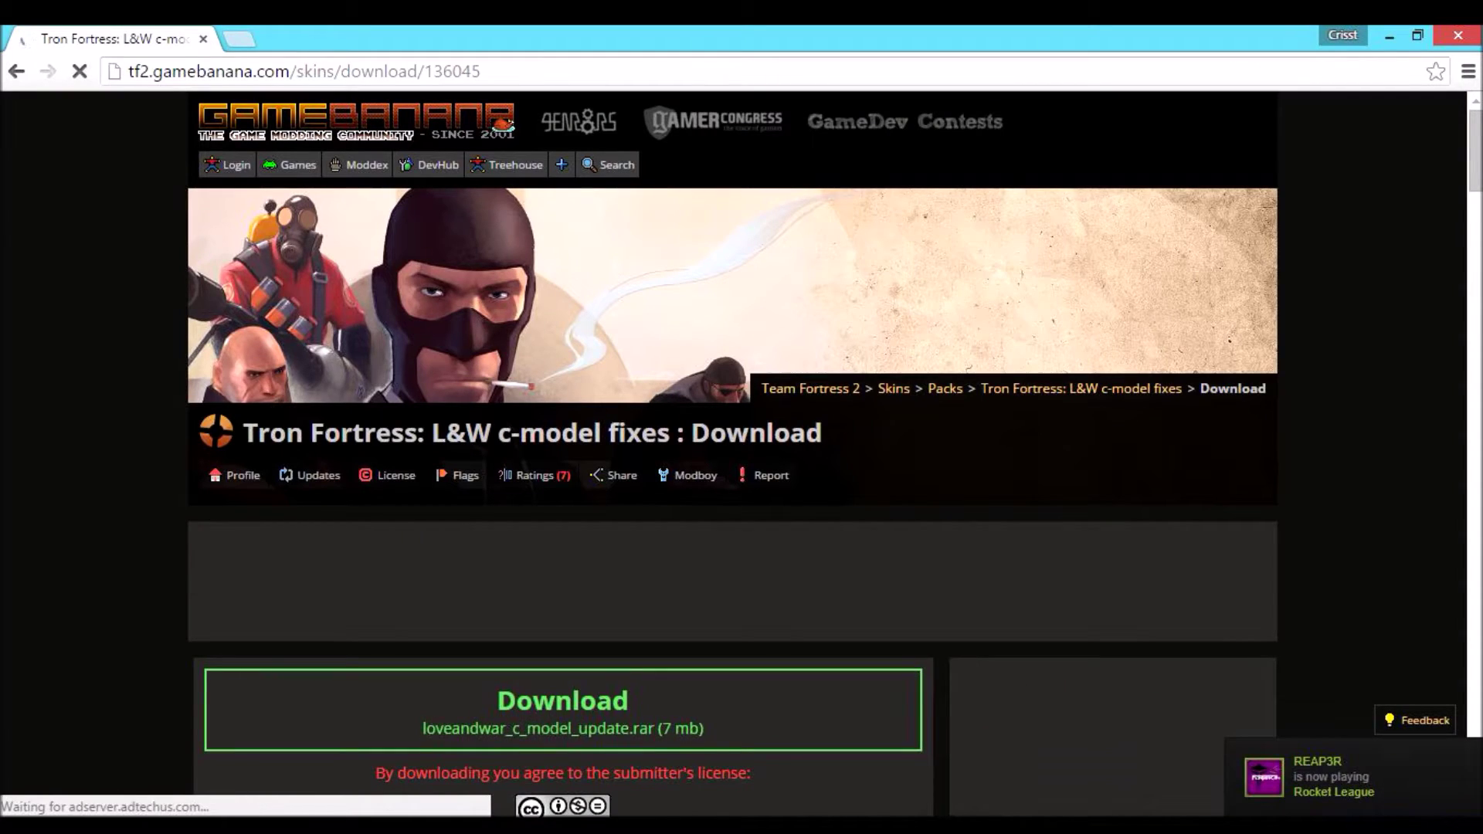
Switch to the Downloads folder in File Explorer and extract TronL&Wcmods(red) there from the loveandwar_c_model_update archive.
mouse_move(258, 826)
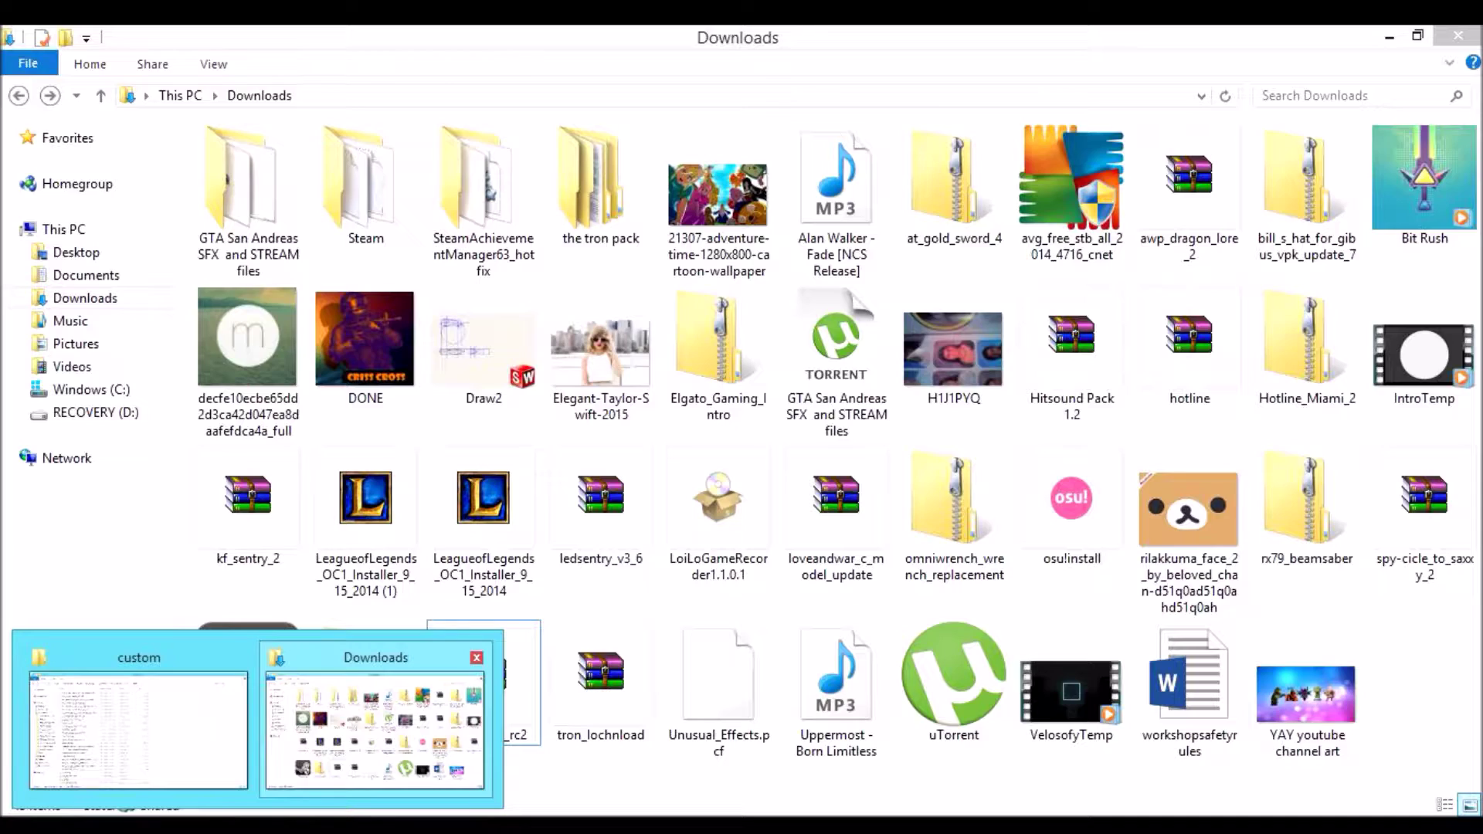
click(375, 730)
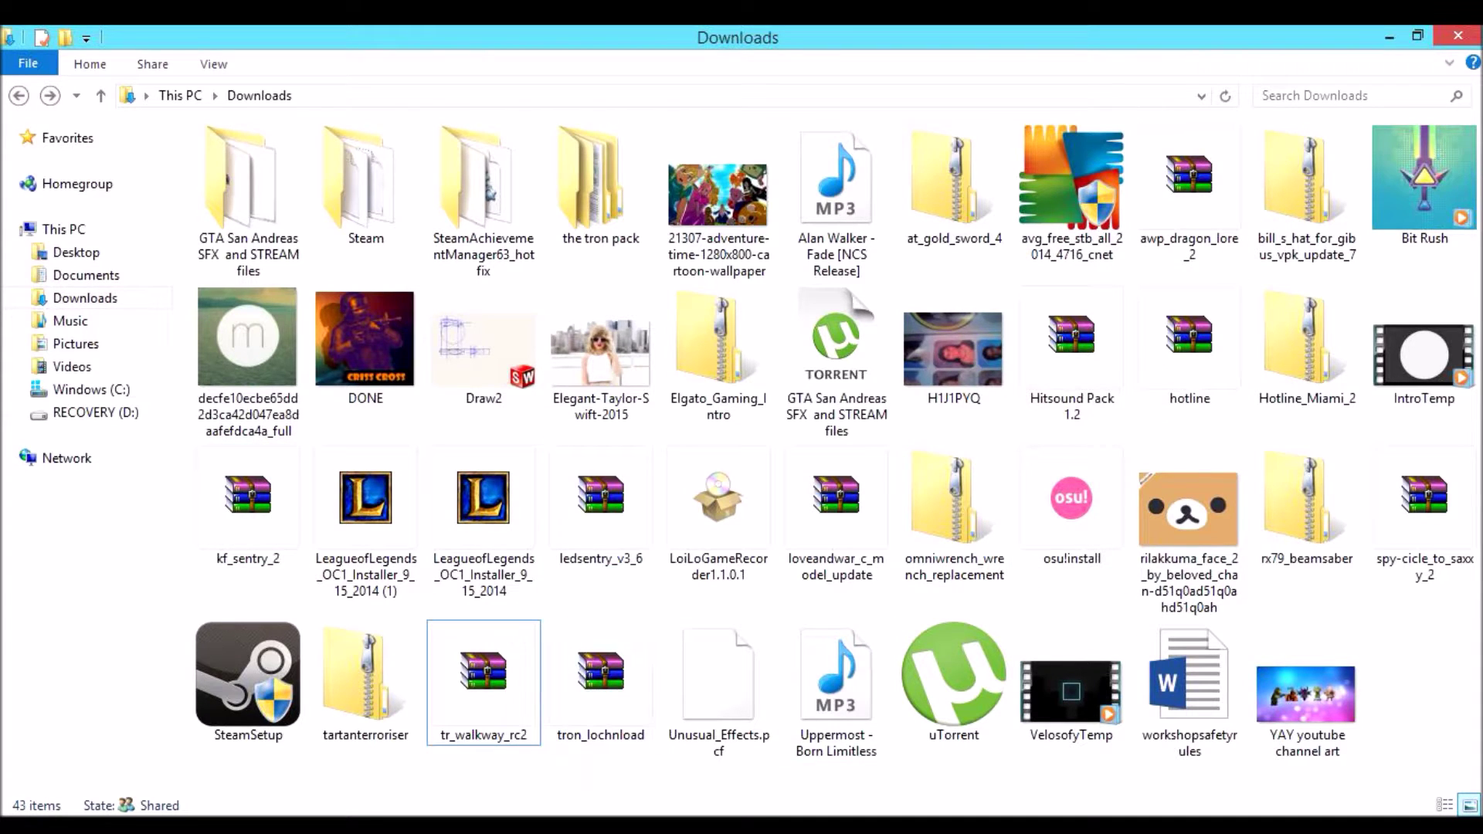
mouse_move(557, 827)
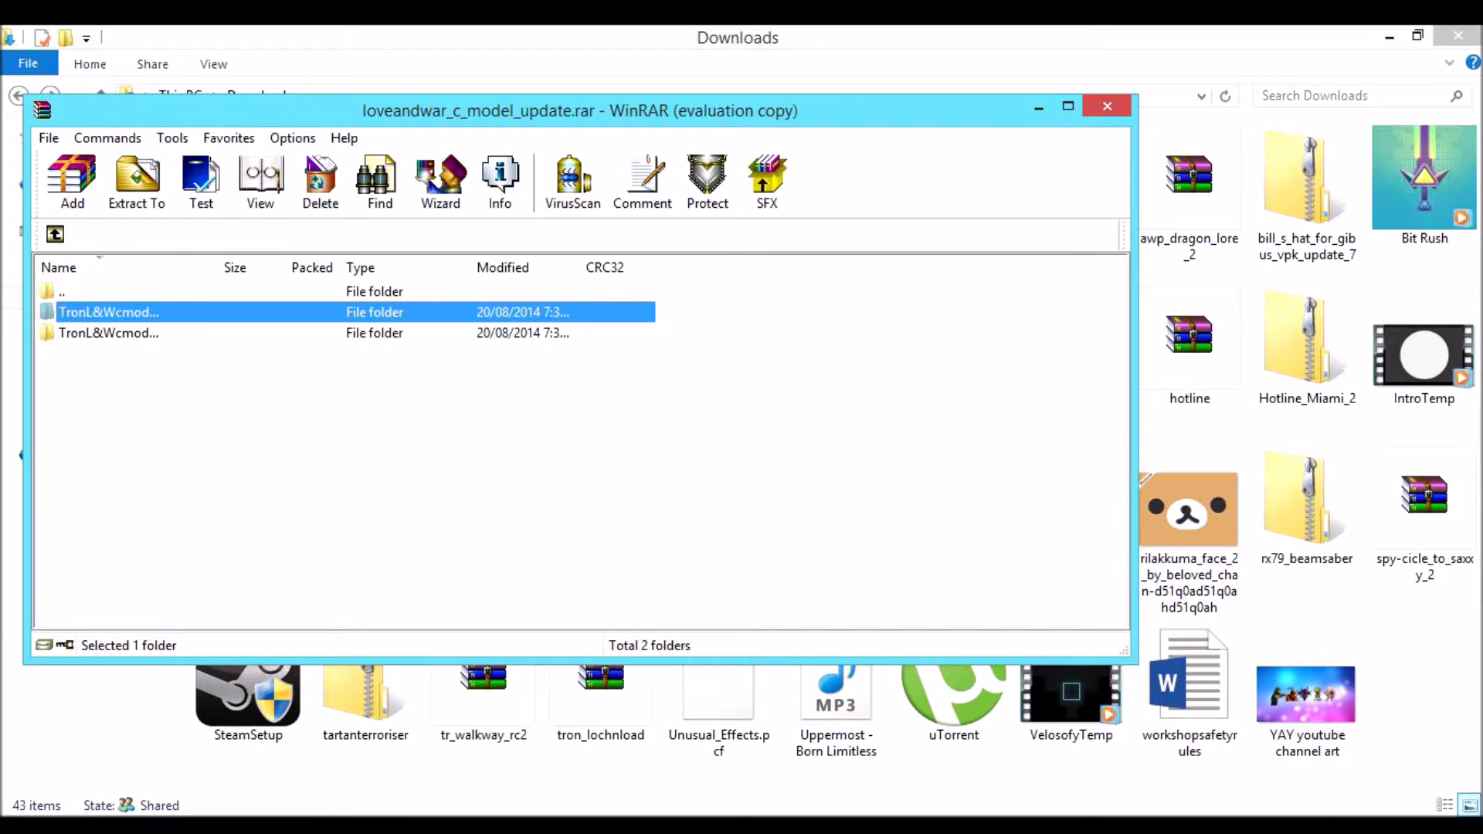
key(alt+w)
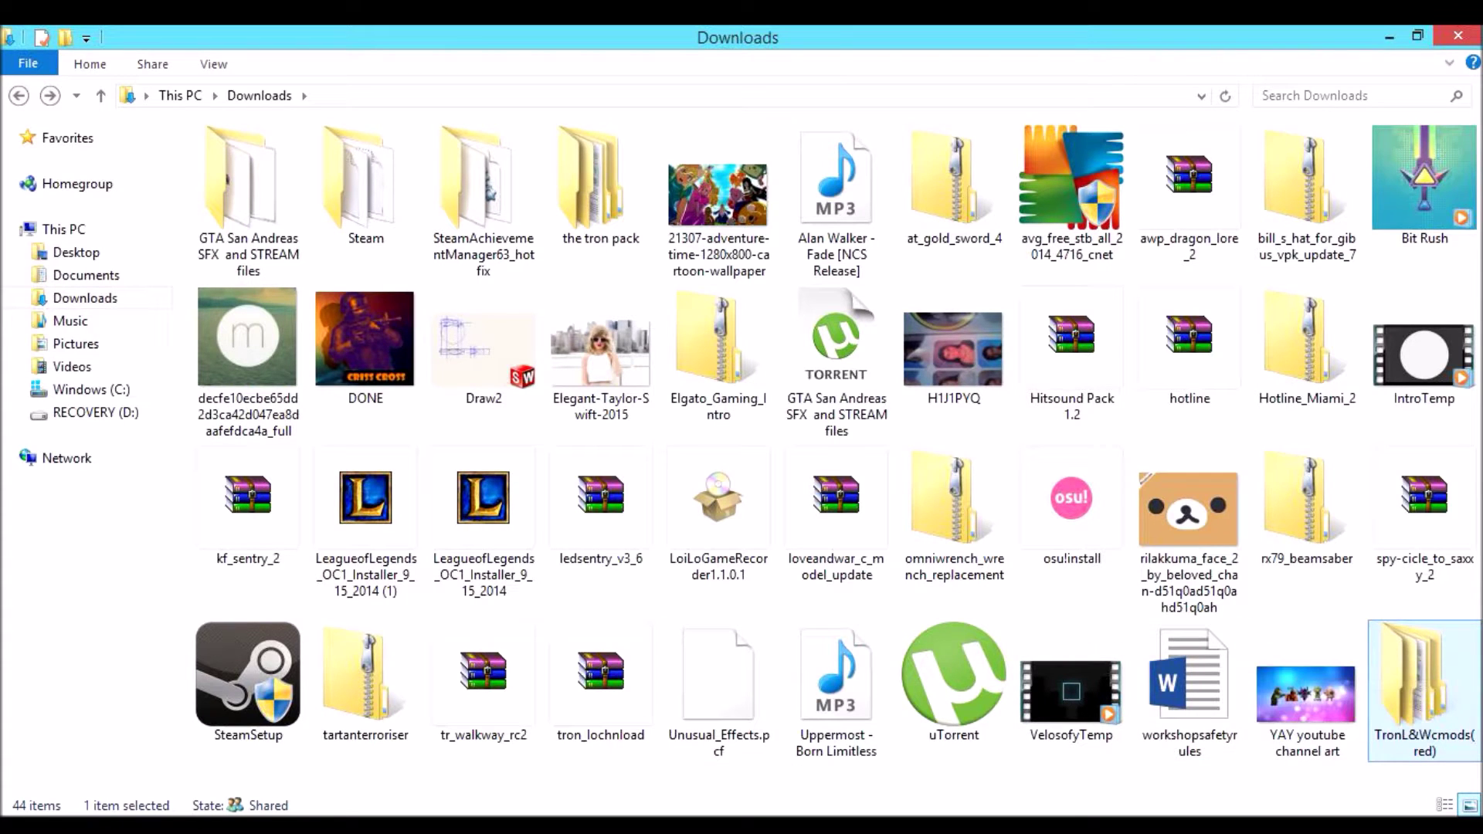
Switch to the window showing Team Fortress 2's custom folder and return to the Downloads folder in it.
click(131, 727)
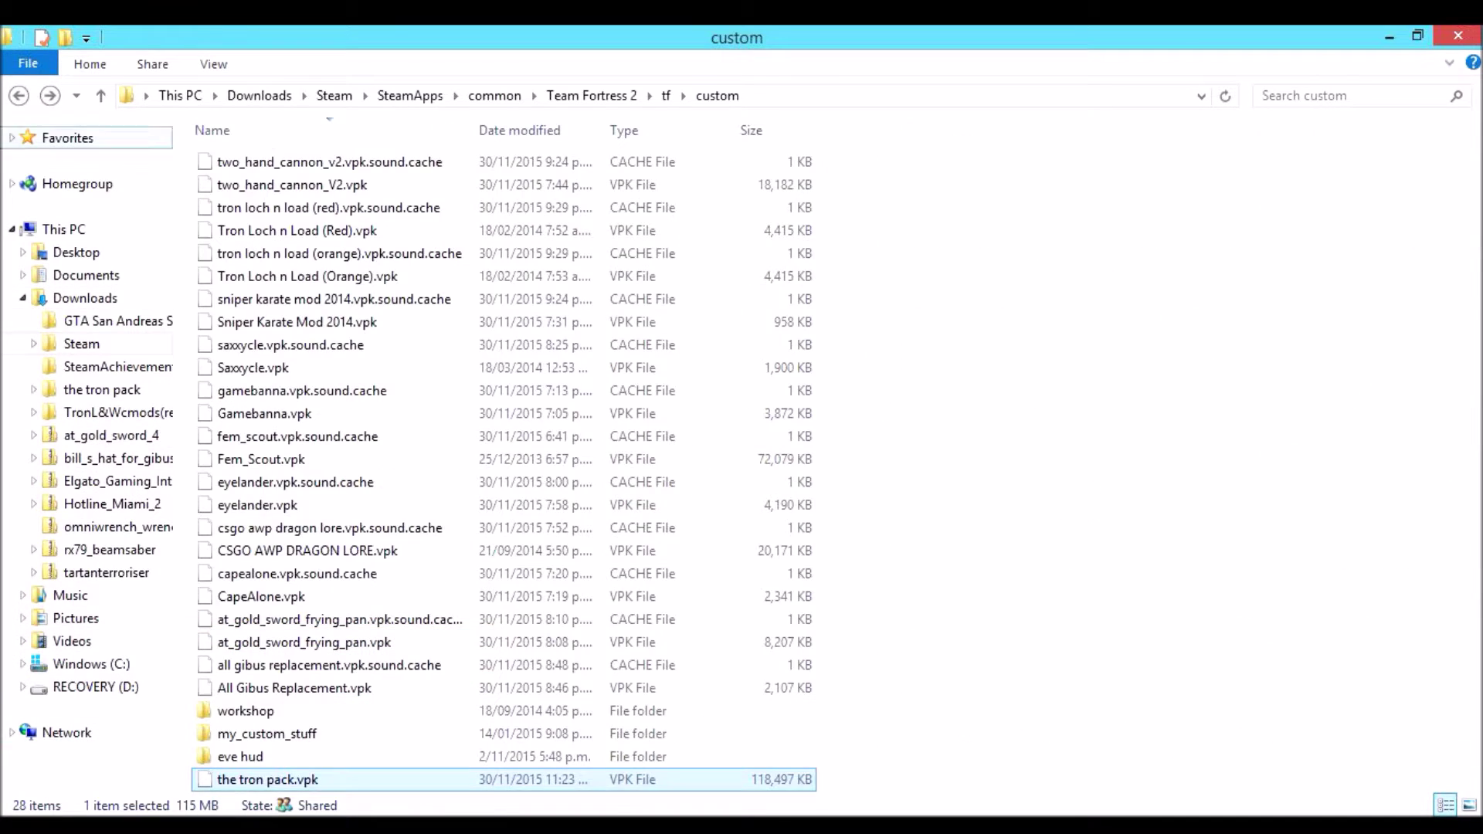
click(18, 95)
click(19, 95)
click(18, 95)
click(18, 95)
click(18, 95)
click(18, 95)
Navigate through Steam, SteamApps, common and Team Fortress 2 to the bin folder and select the vpk application.
double_click(370, 216)
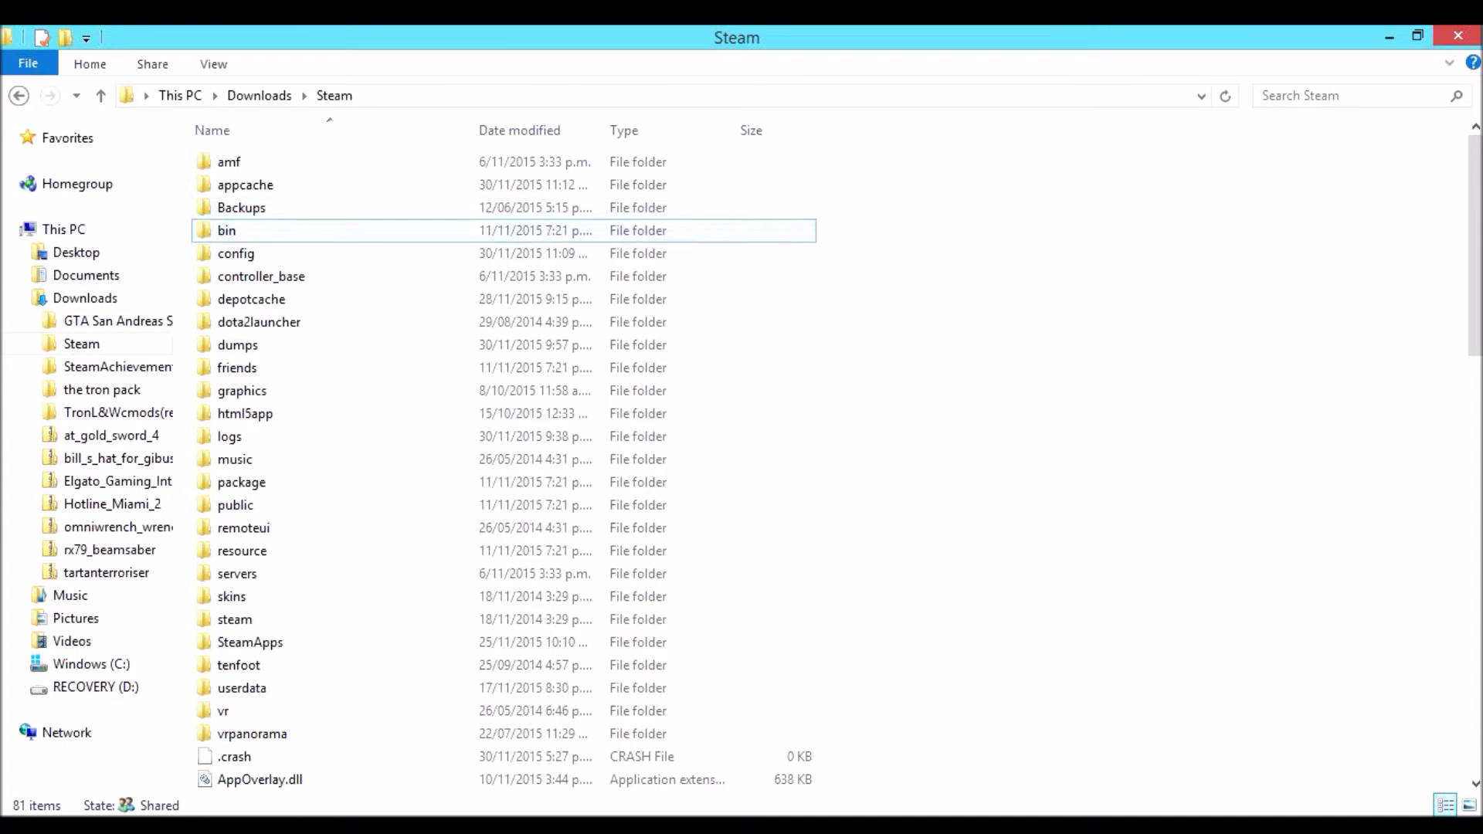
double_click(371, 642)
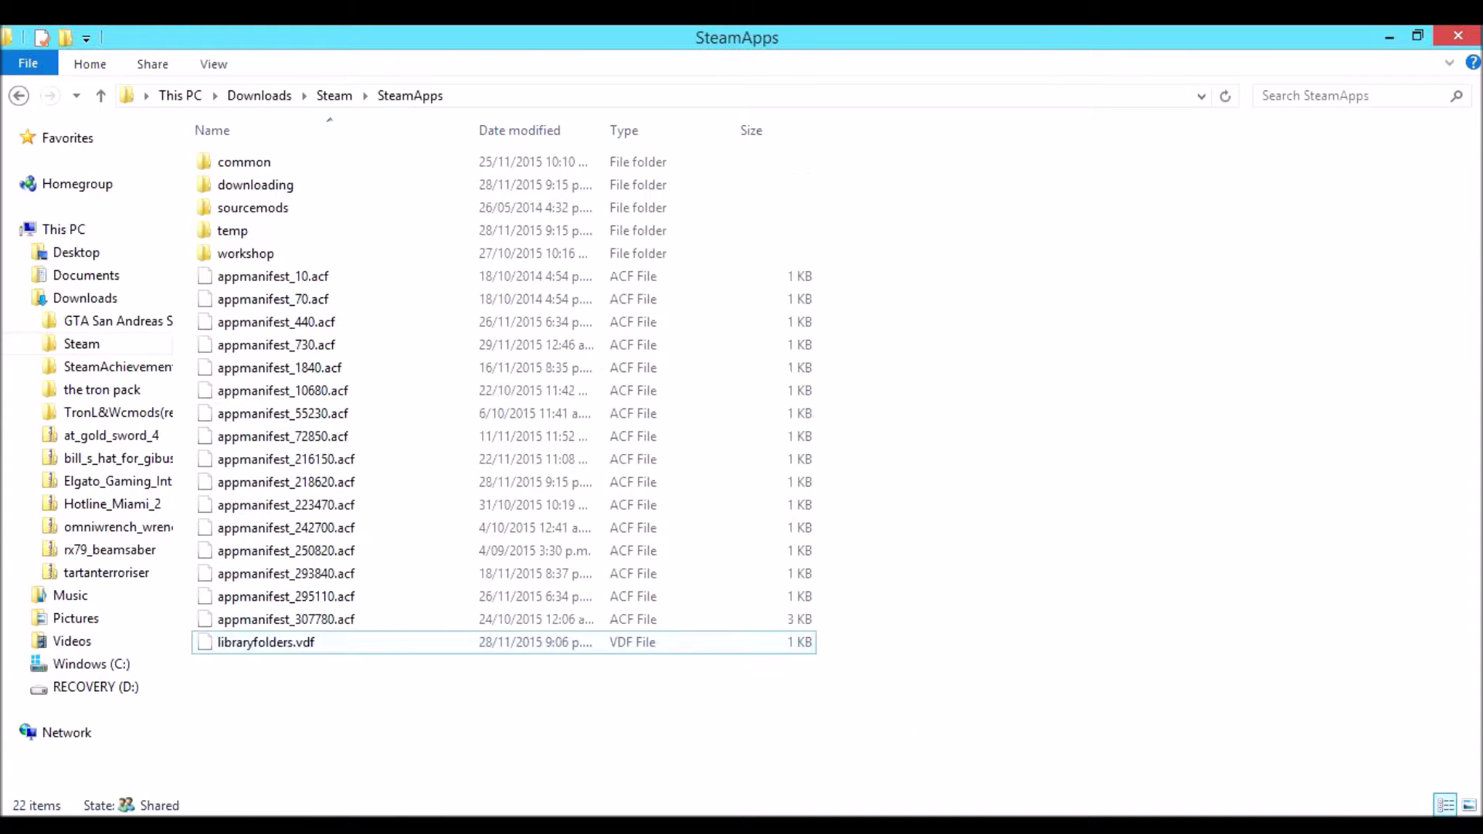
double_click(371, 161)
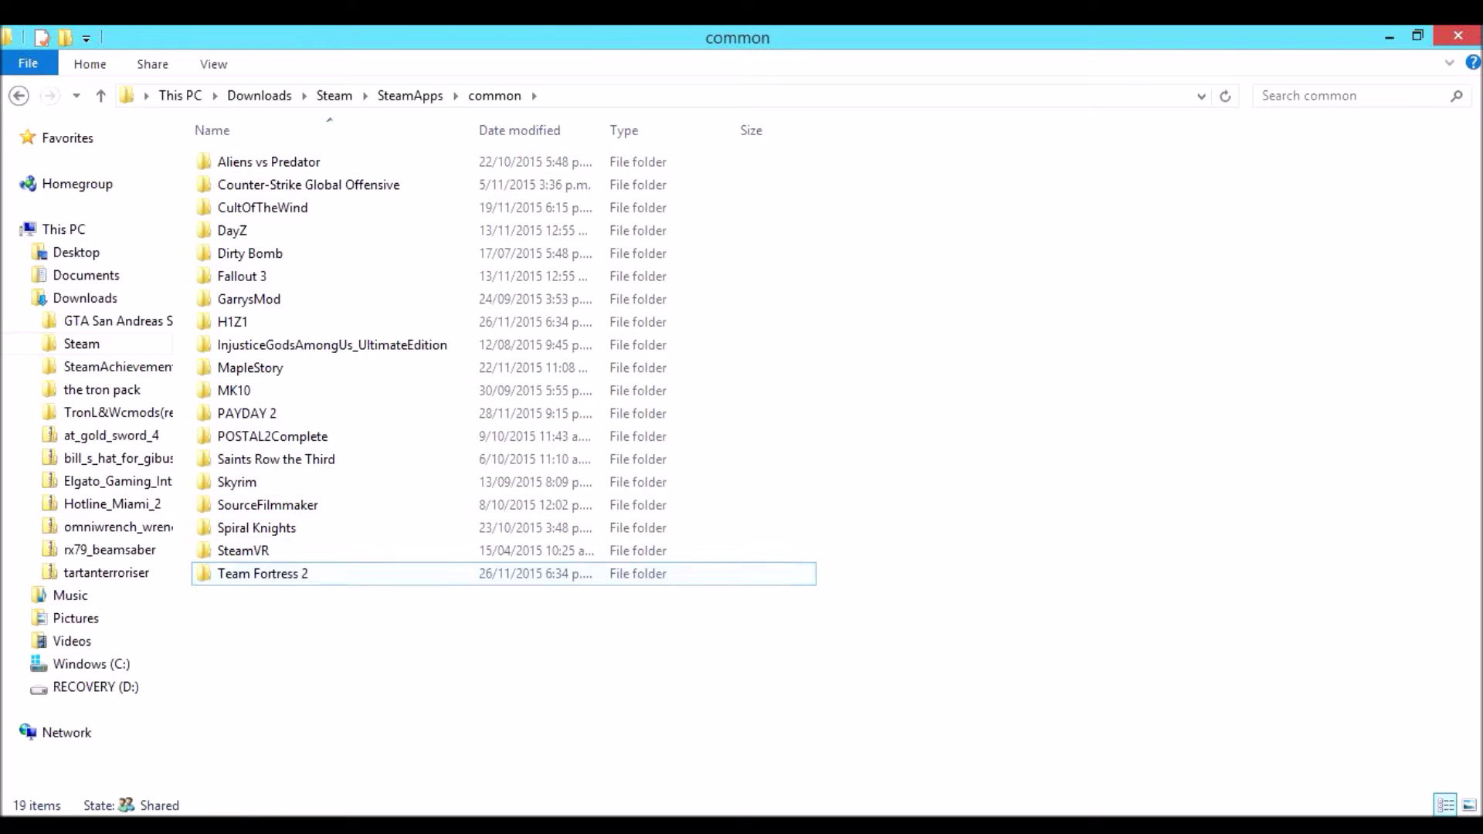
double_click(371, 573)
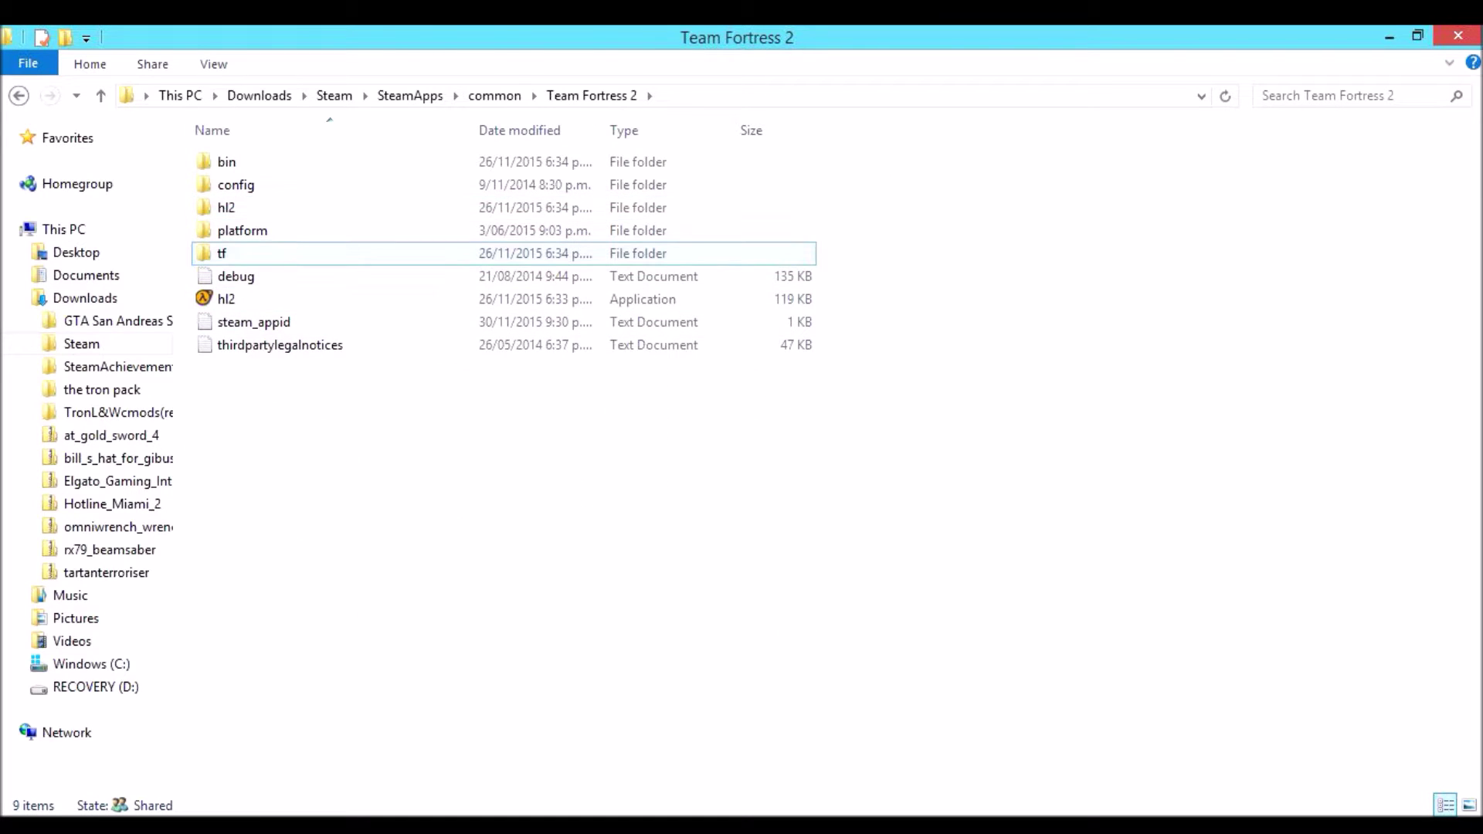
double_click(371, 161)
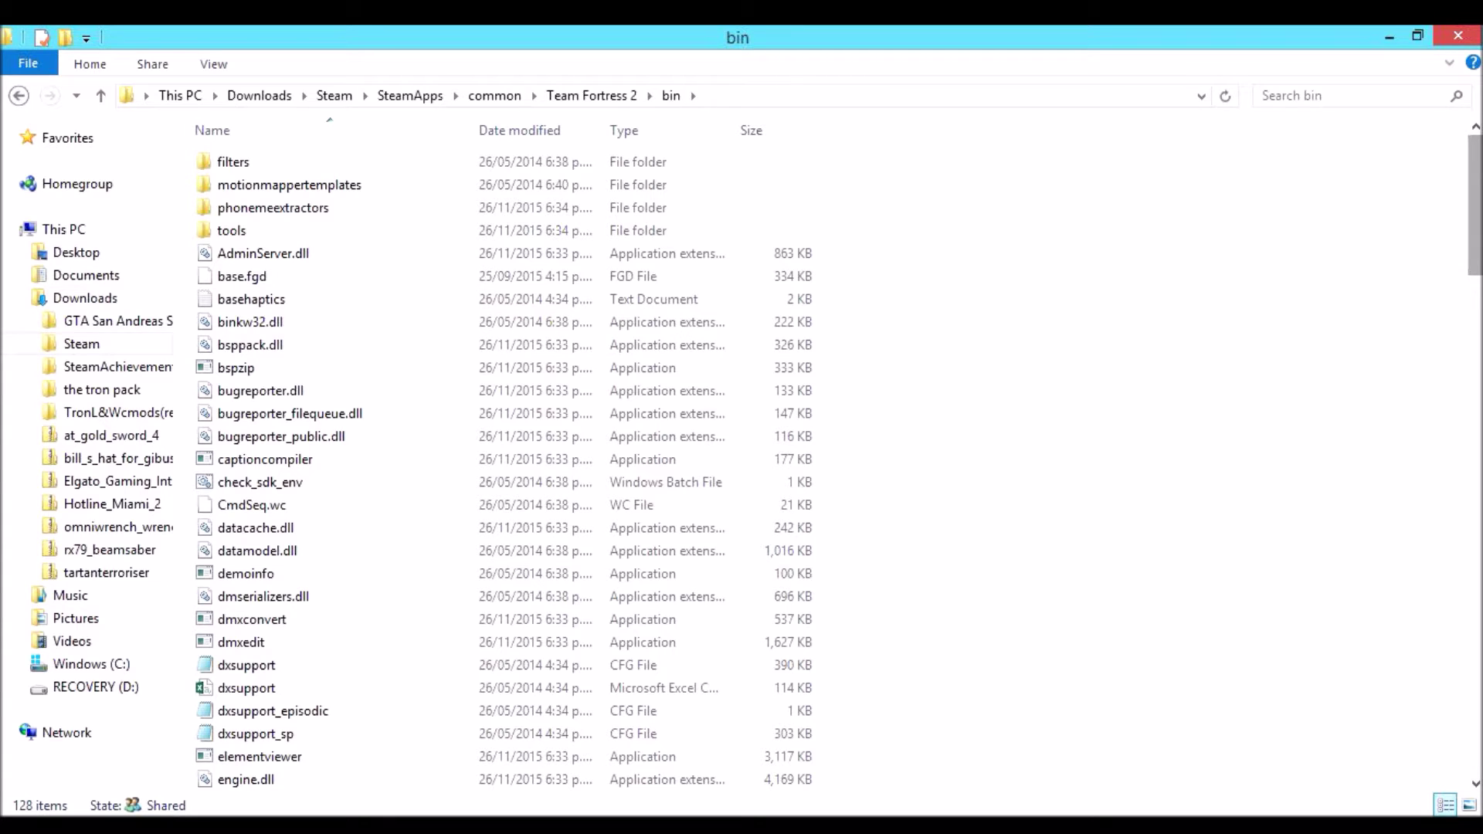
scroll(502, 460, down, 20)
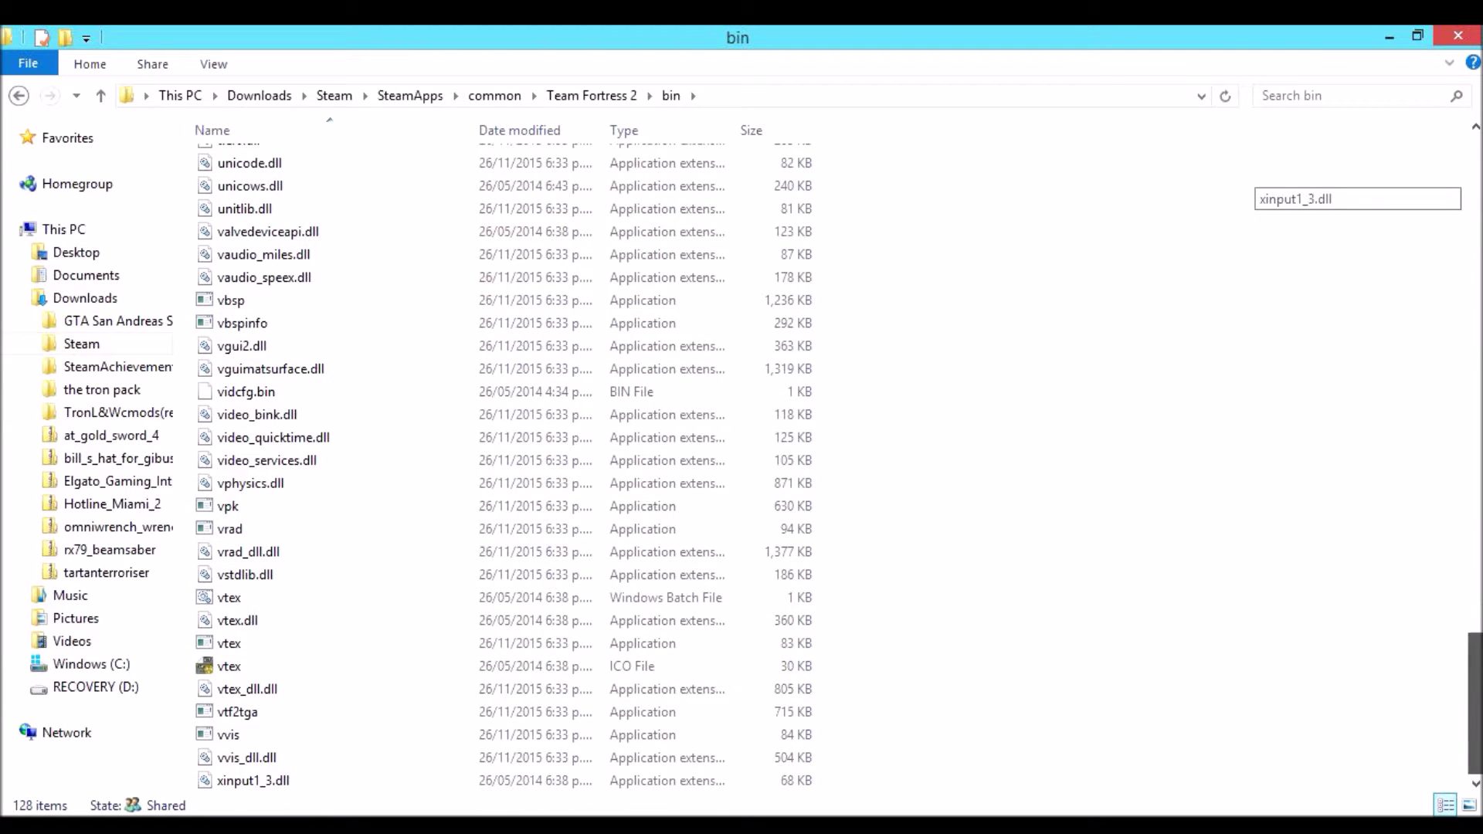
click(386, 506)
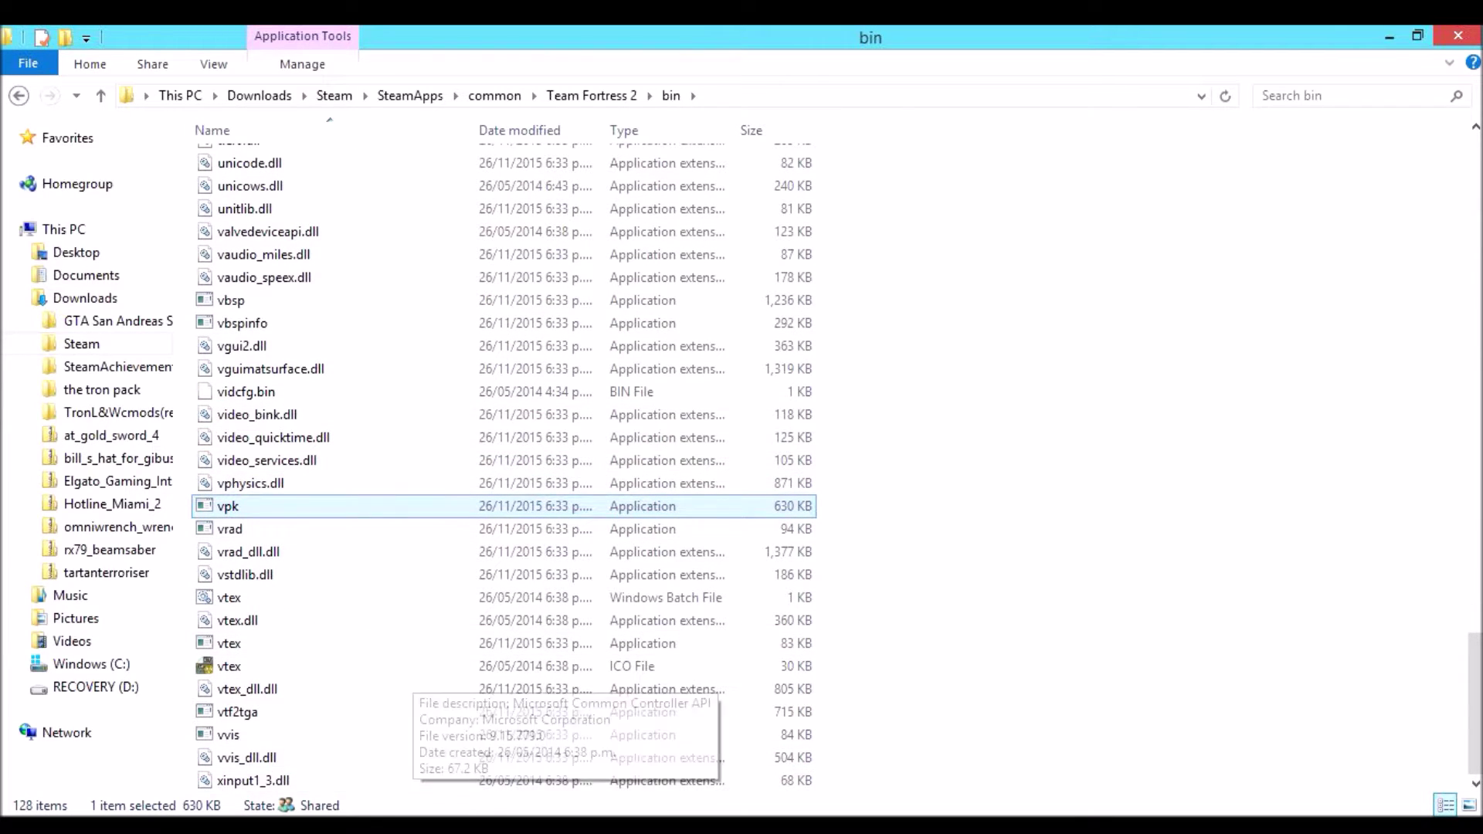
Rename the extracted TronL&Wcmods(red) folder in Downloads as "tron pack".
mouse_move(257, 825)
click(371, 722)
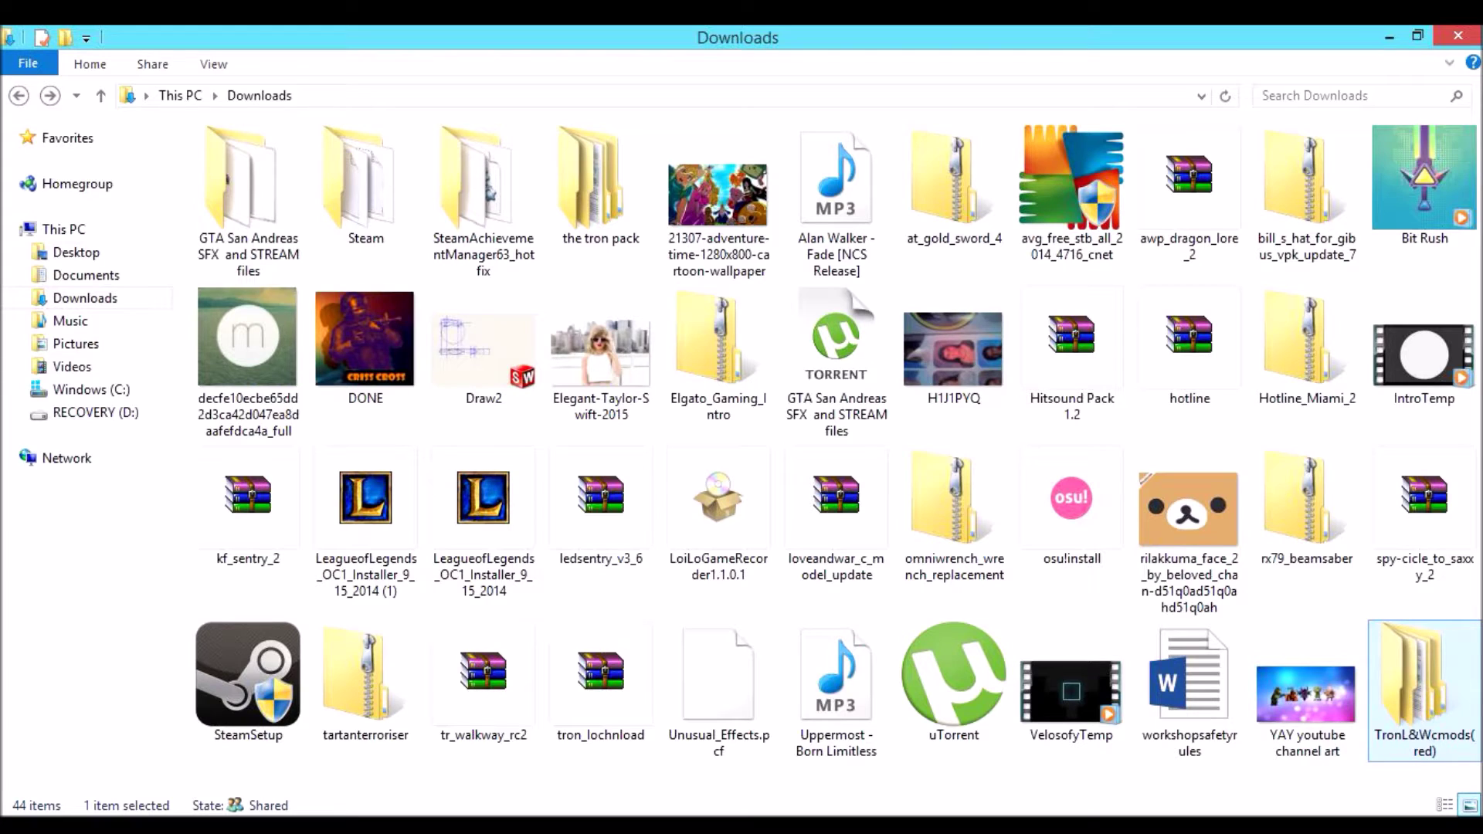
right_click(1422, 727)
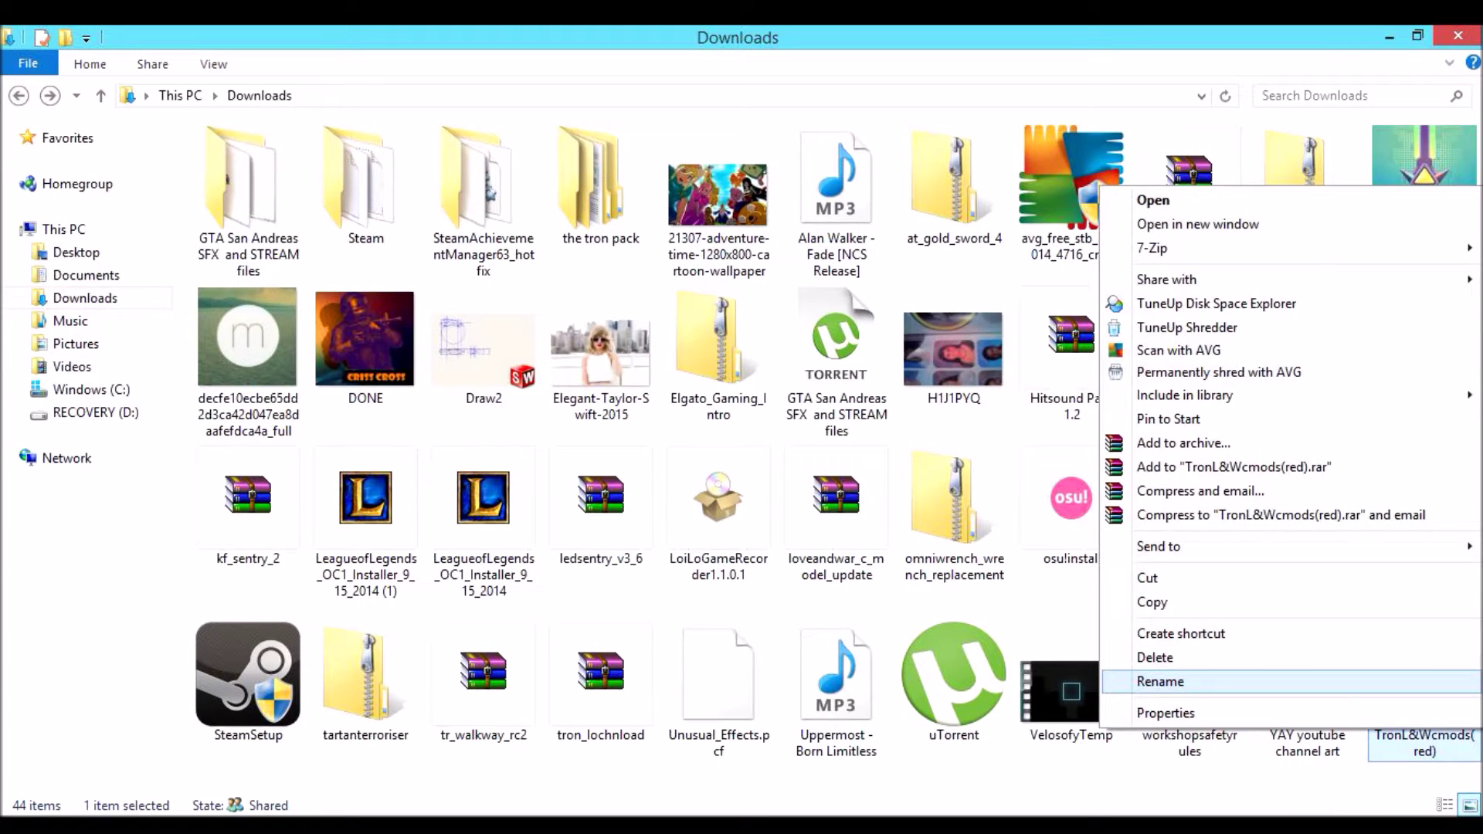
click(1160, 681)
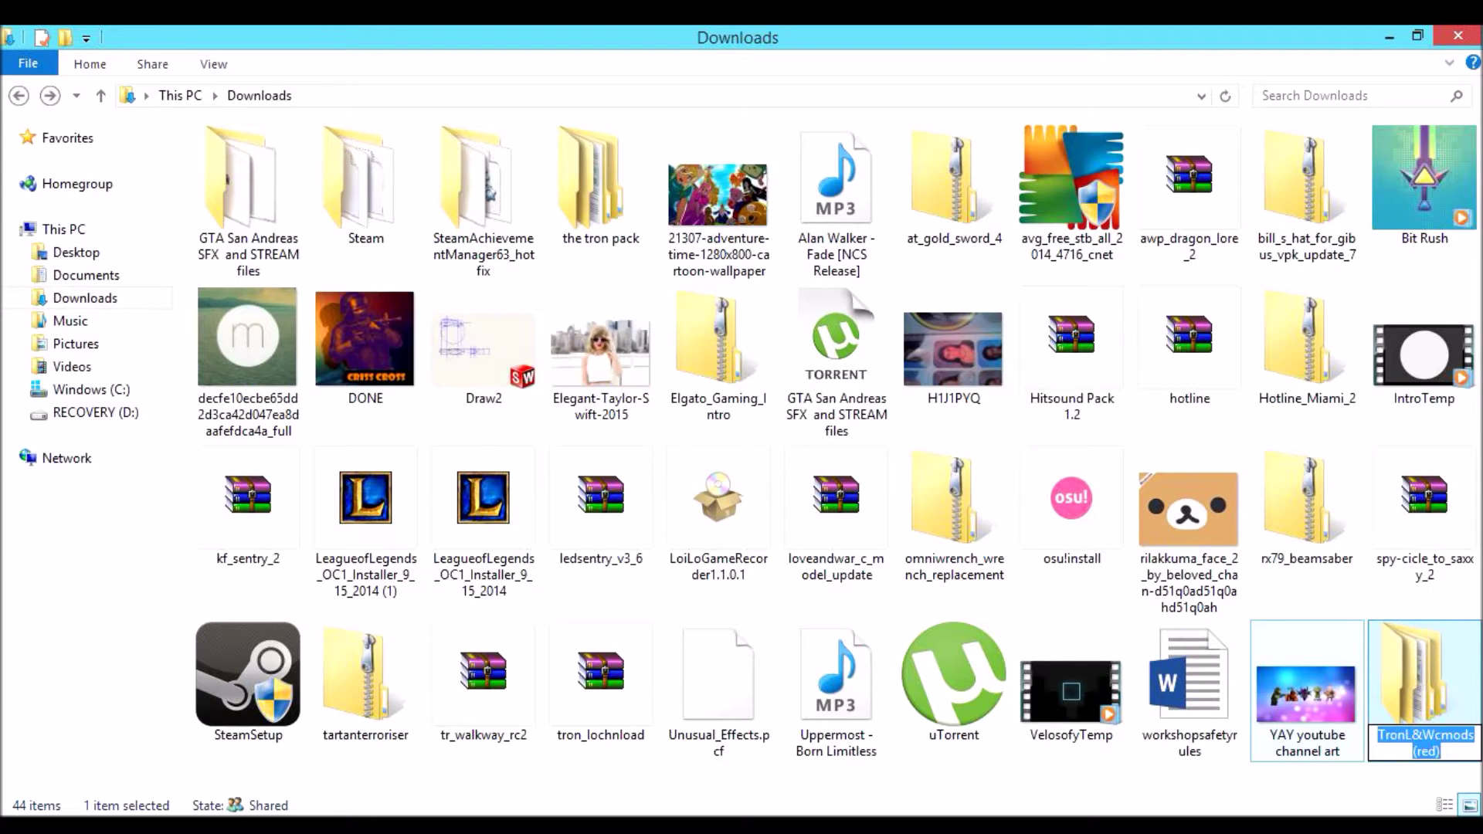
text(tron pack)
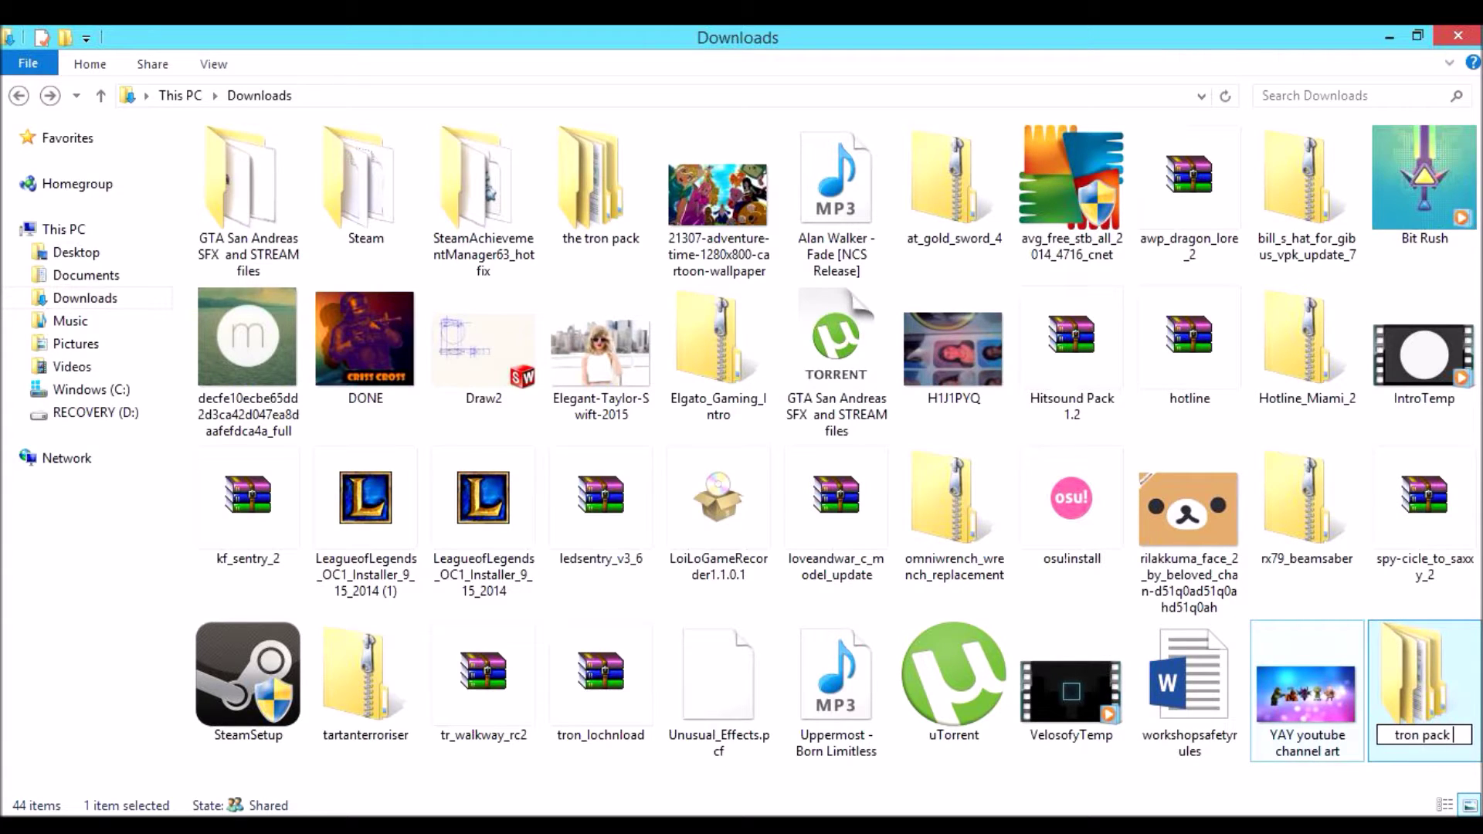
key(Return)
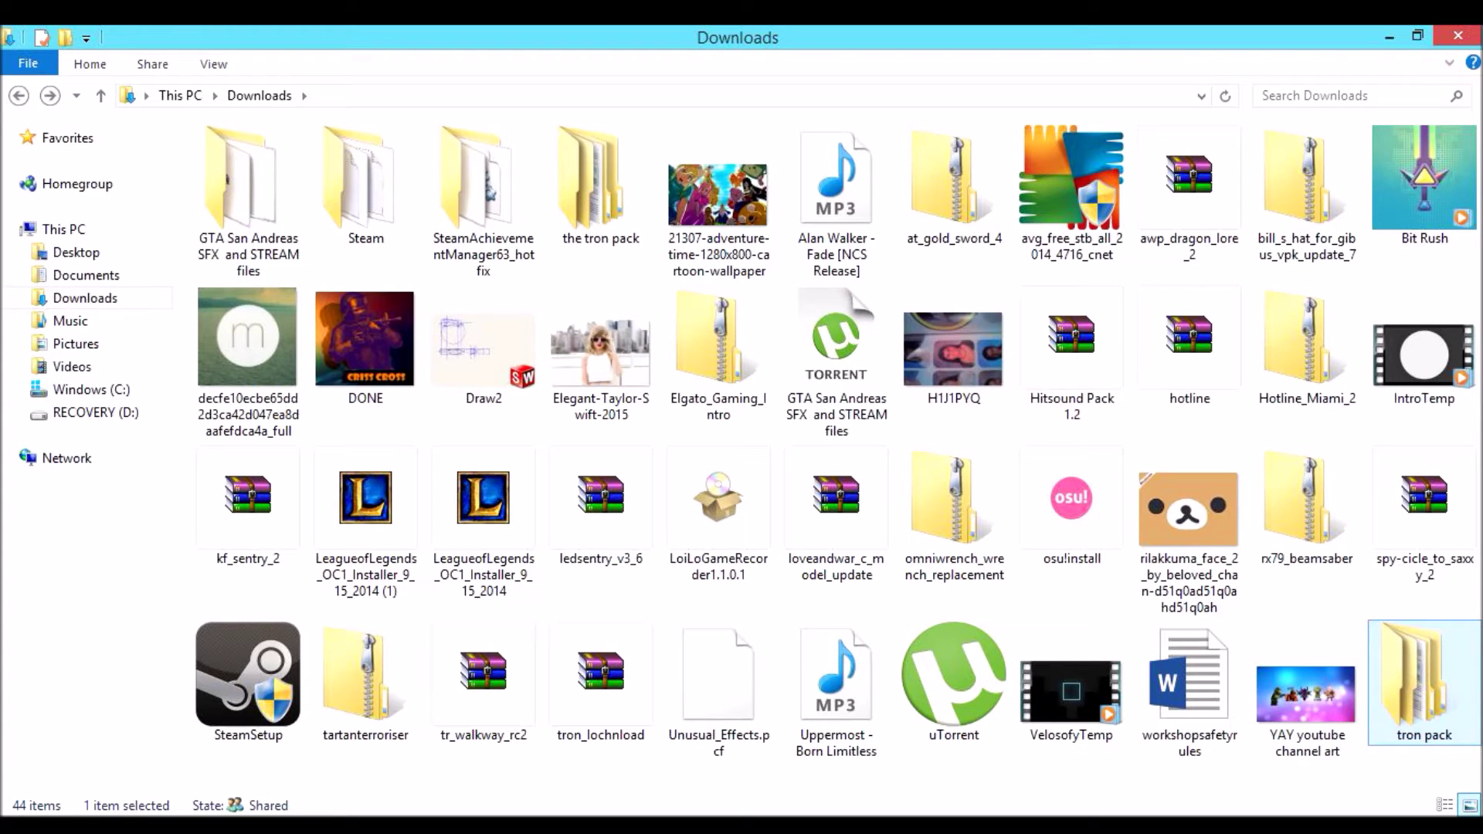
Package the tron pack folder with the vpk application in bin and select the resulting tron pack.vpk in Downloads.
drag(193, 833, 441, 516)
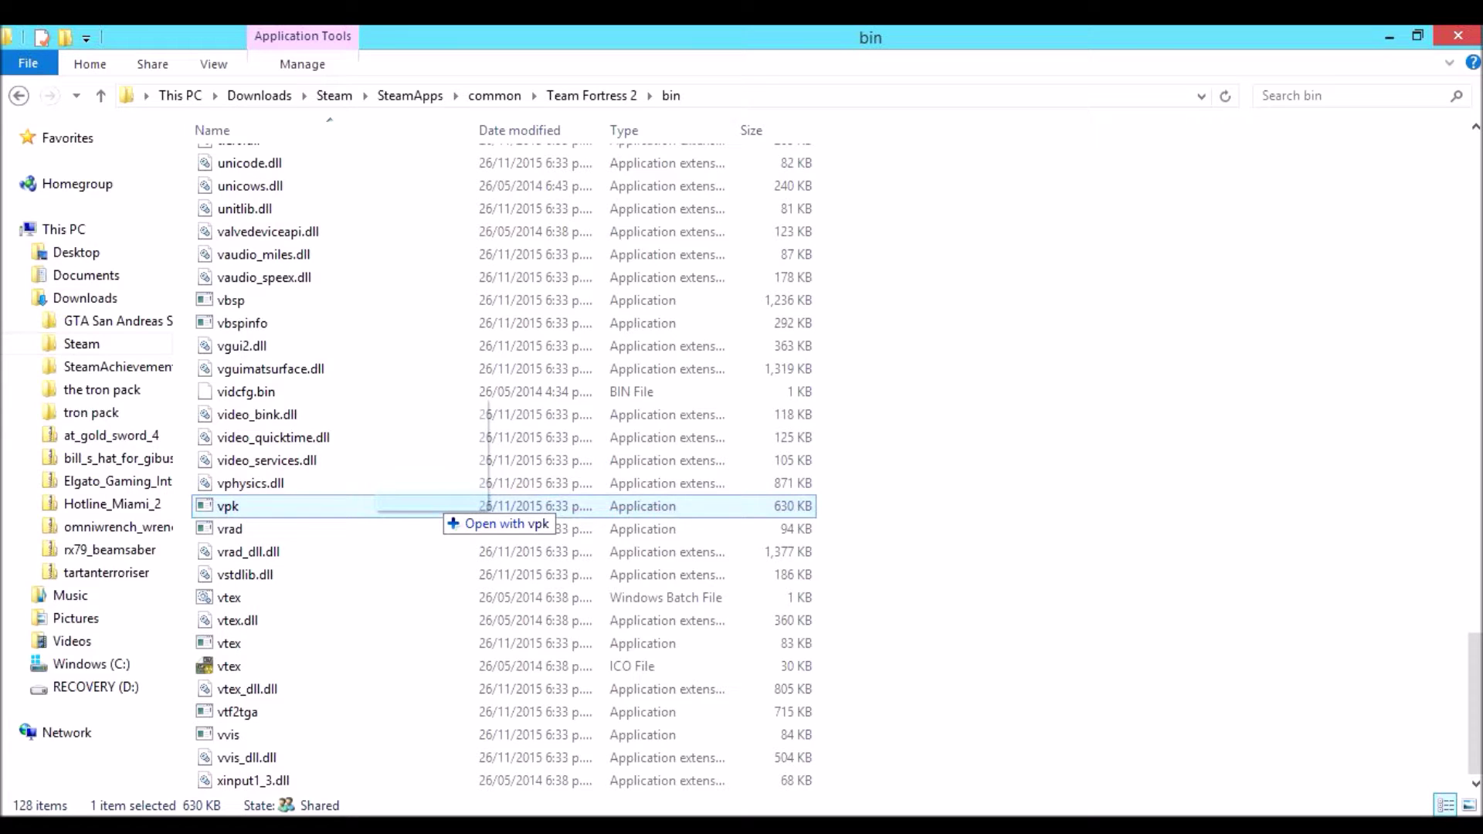
drag(441, 516, 441, 516)
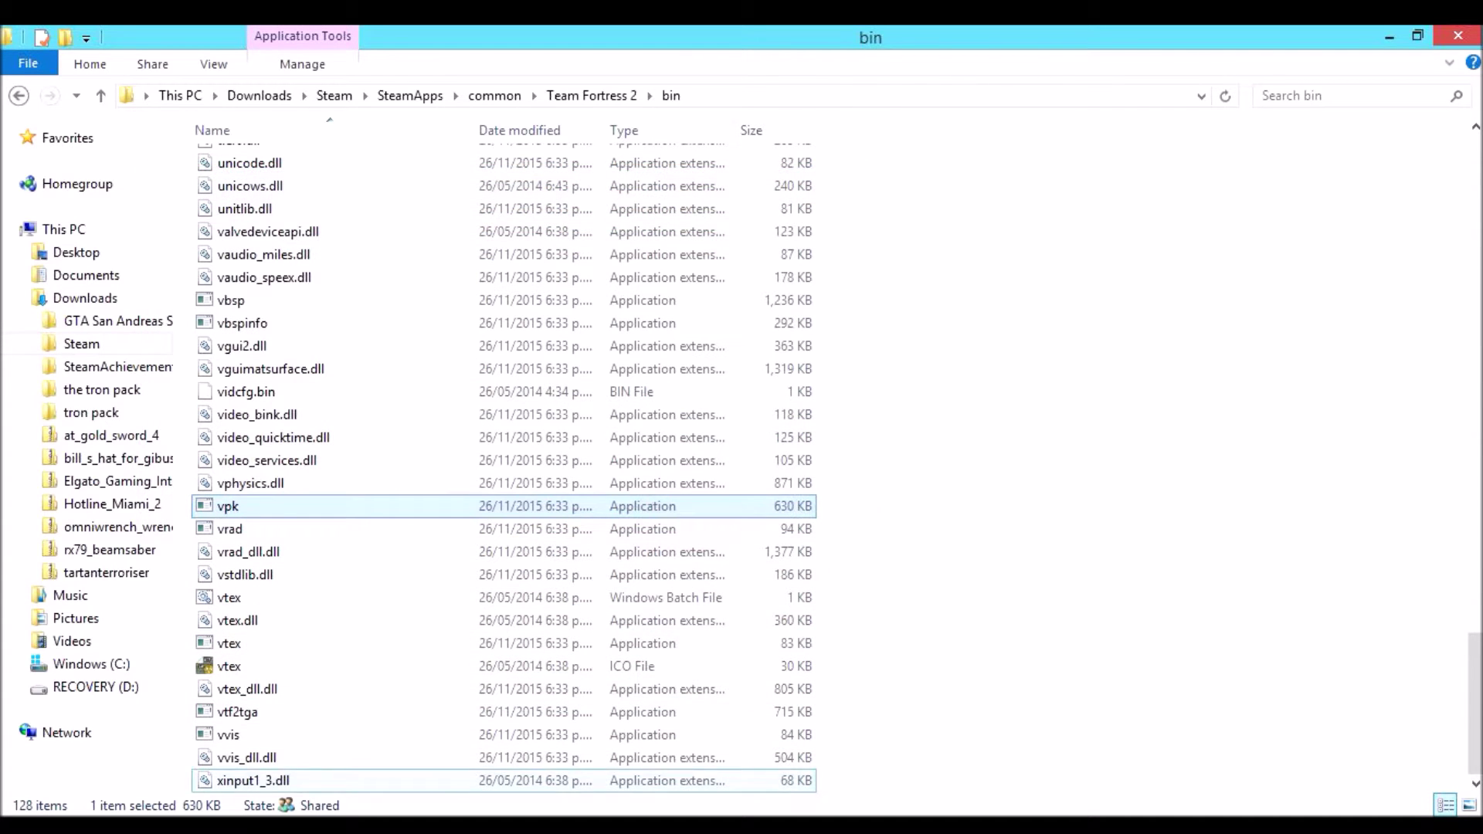
mouse_move(259, 825)
click(375, 722)
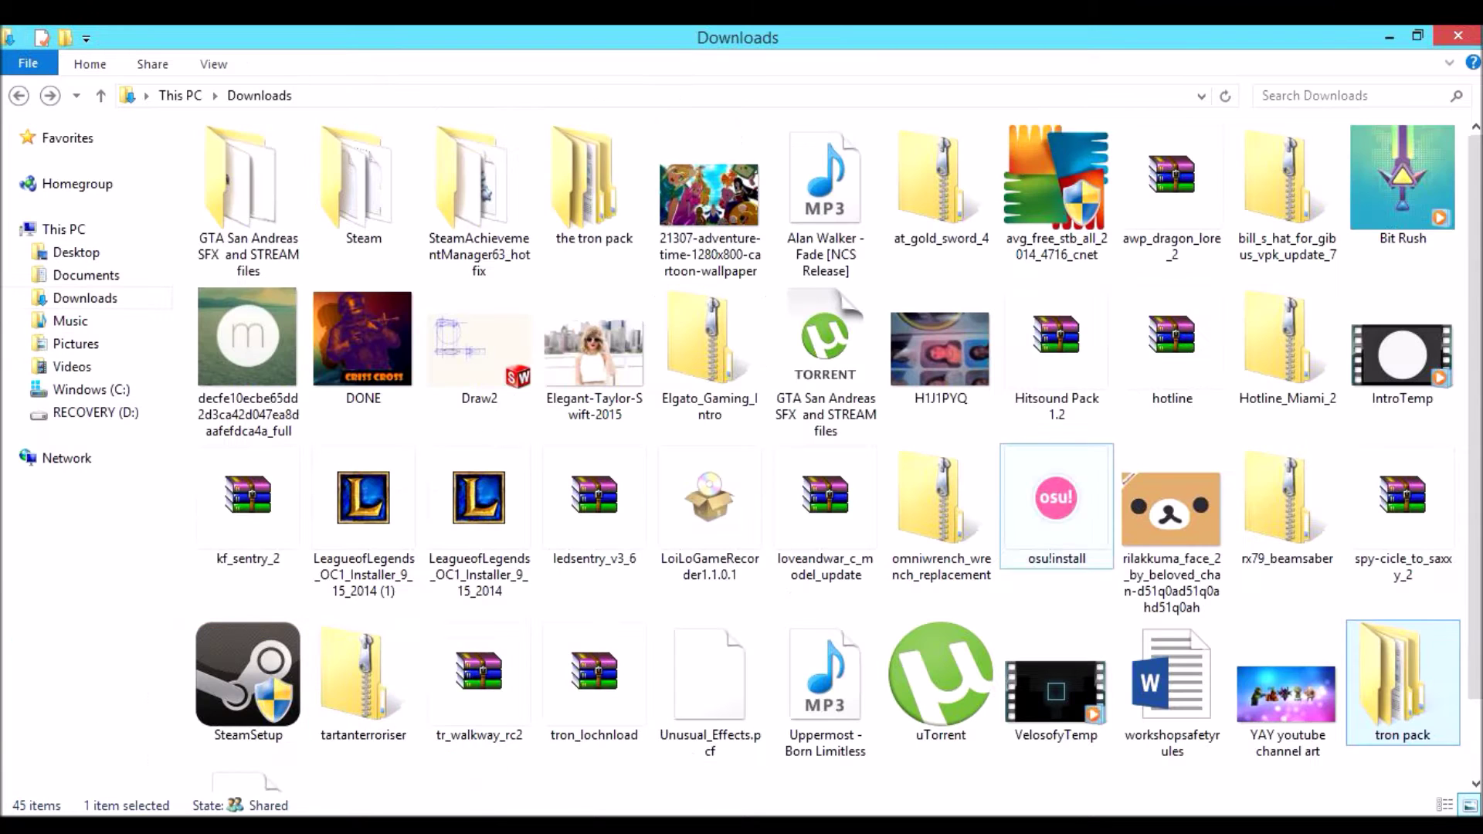
scroll(1056, 540, down, 2)
drag(610, 731, 197, 700)
drag(447, 740, 249, 747)
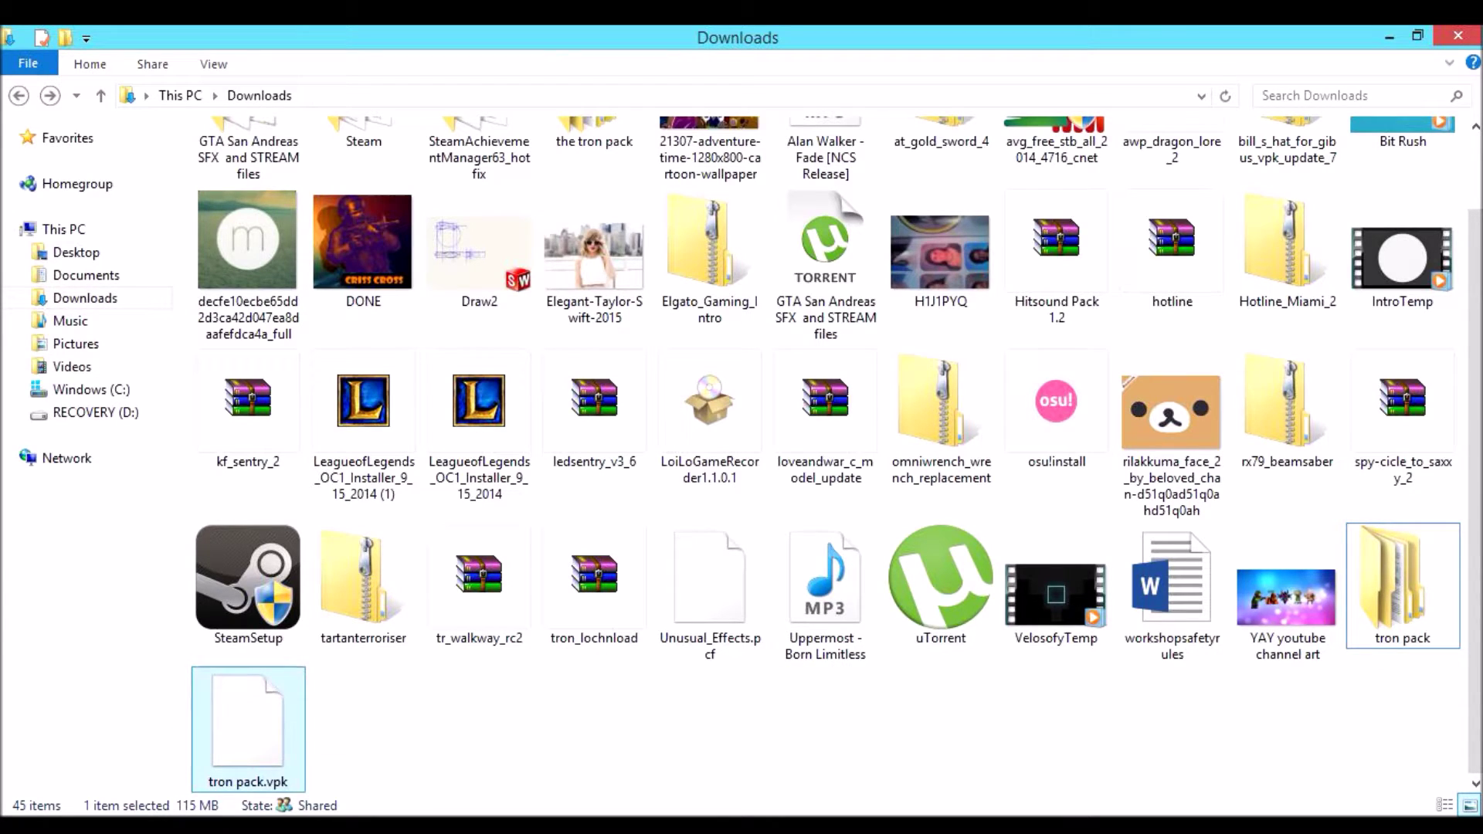
Inspect the tron pack folder's contents down to models, weapons and c_models, and return to its top level.
double_click(1403, 586)
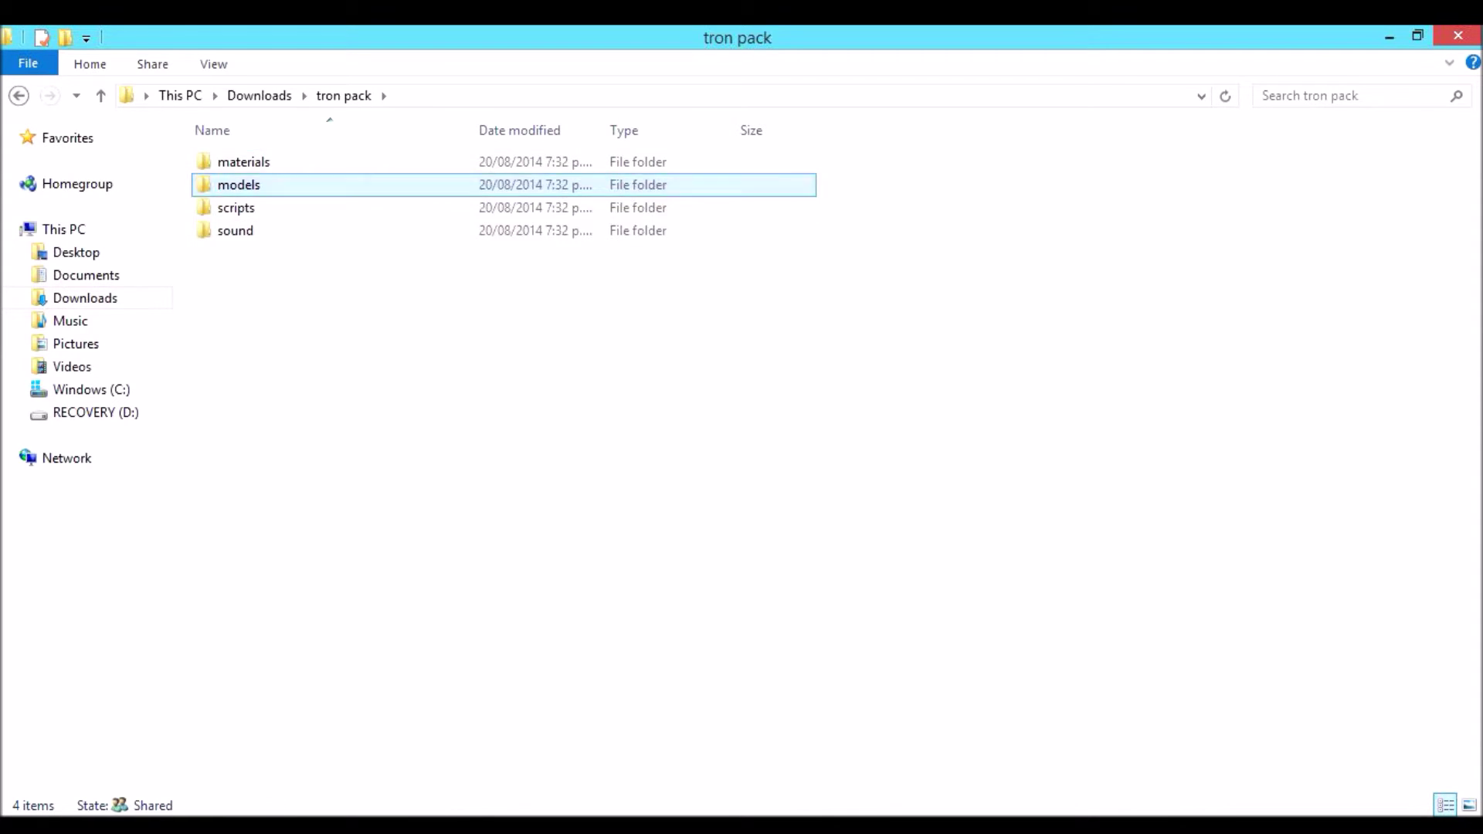
double_click(510, 186)
double_click(510, 162)
double_click(255, 163)
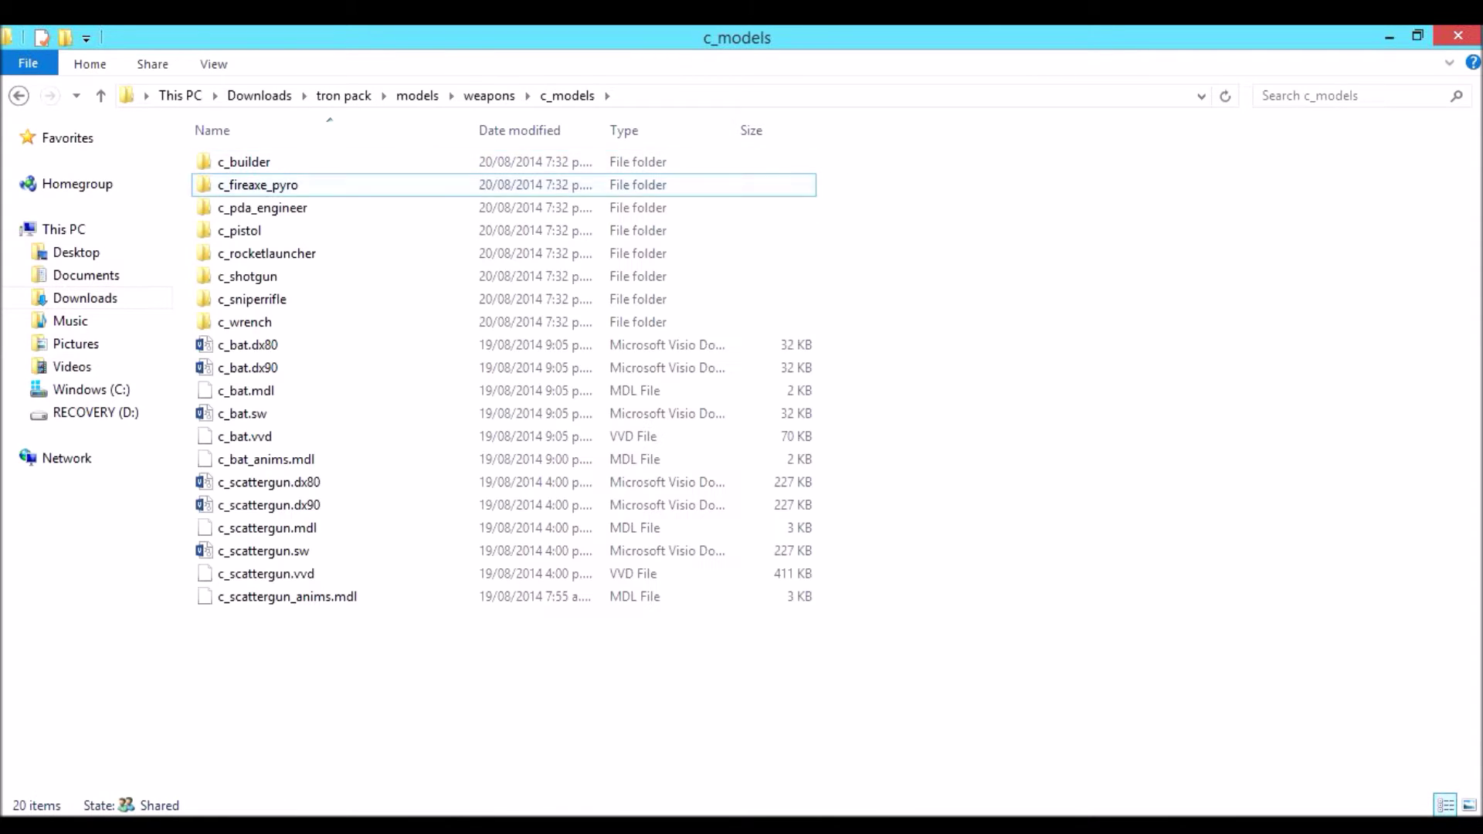
click(18, 96)
click(18, 95)
click(19, 95)
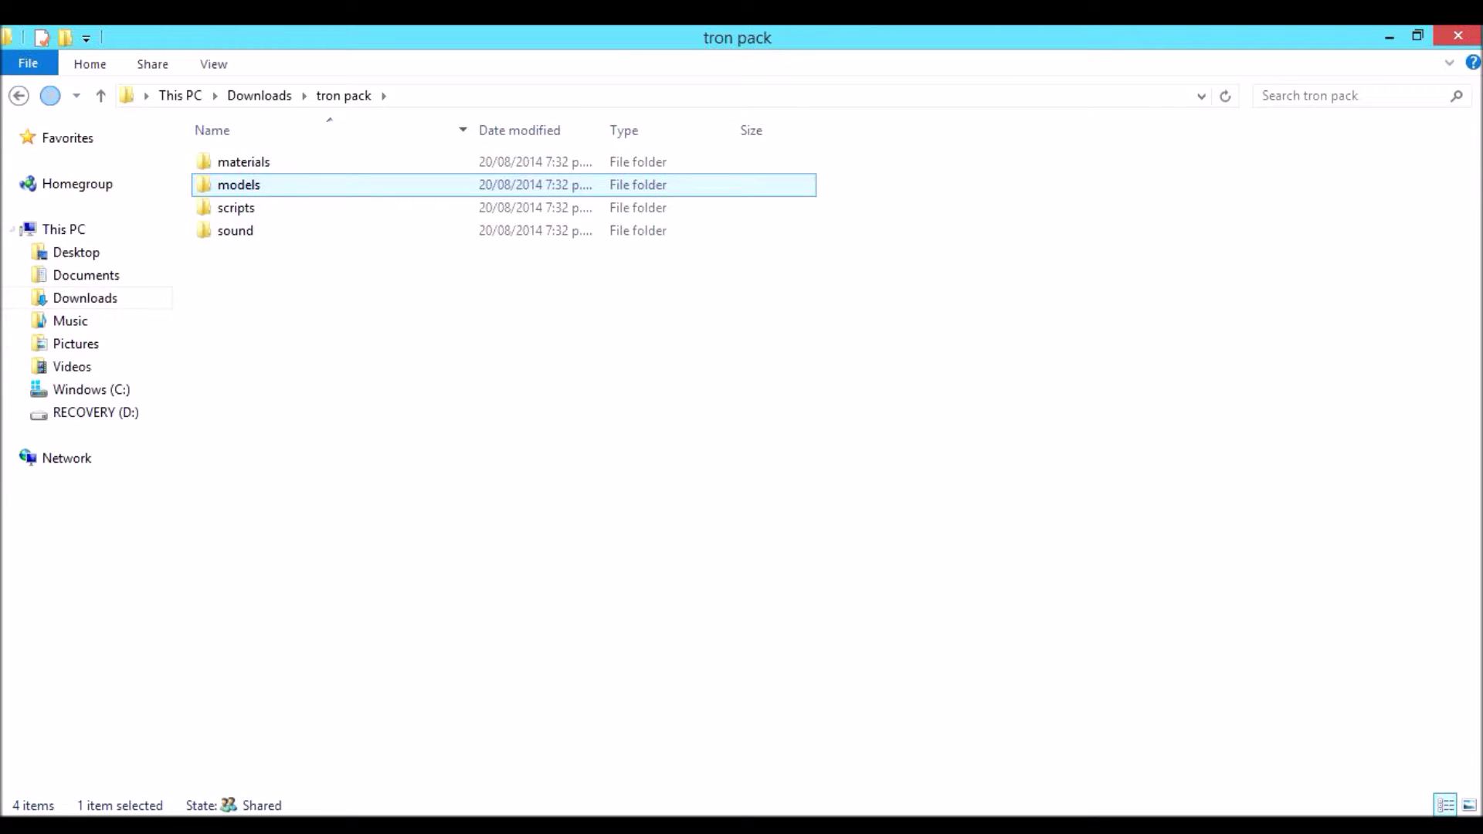
Inspect the tron pack's materials folder down through models and weapons to c_items, and return to Downloads.
double_click(240, 163)
double_click(239, 162)
double_click(239, 162)
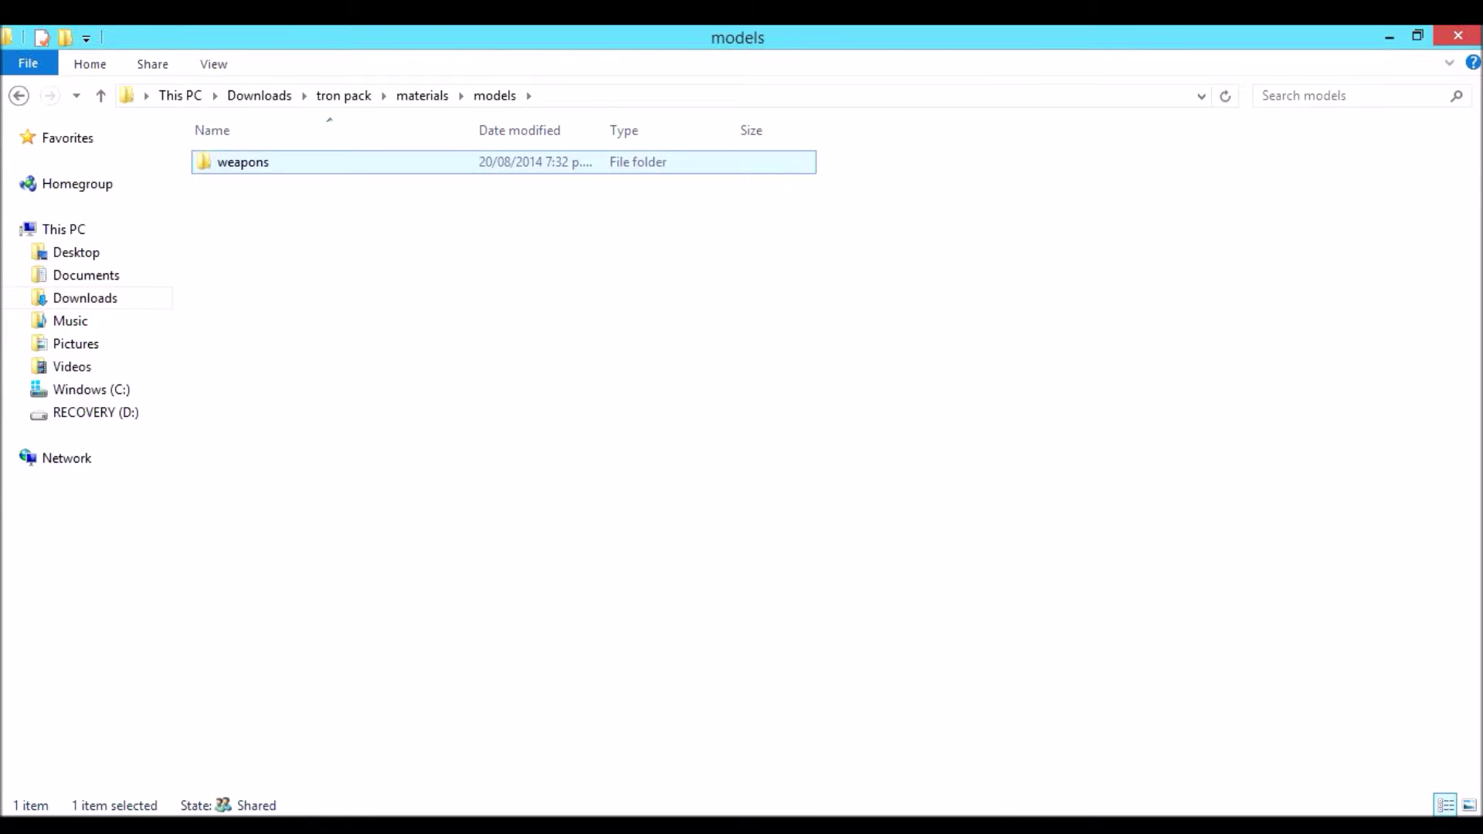
double_click(232, 162)
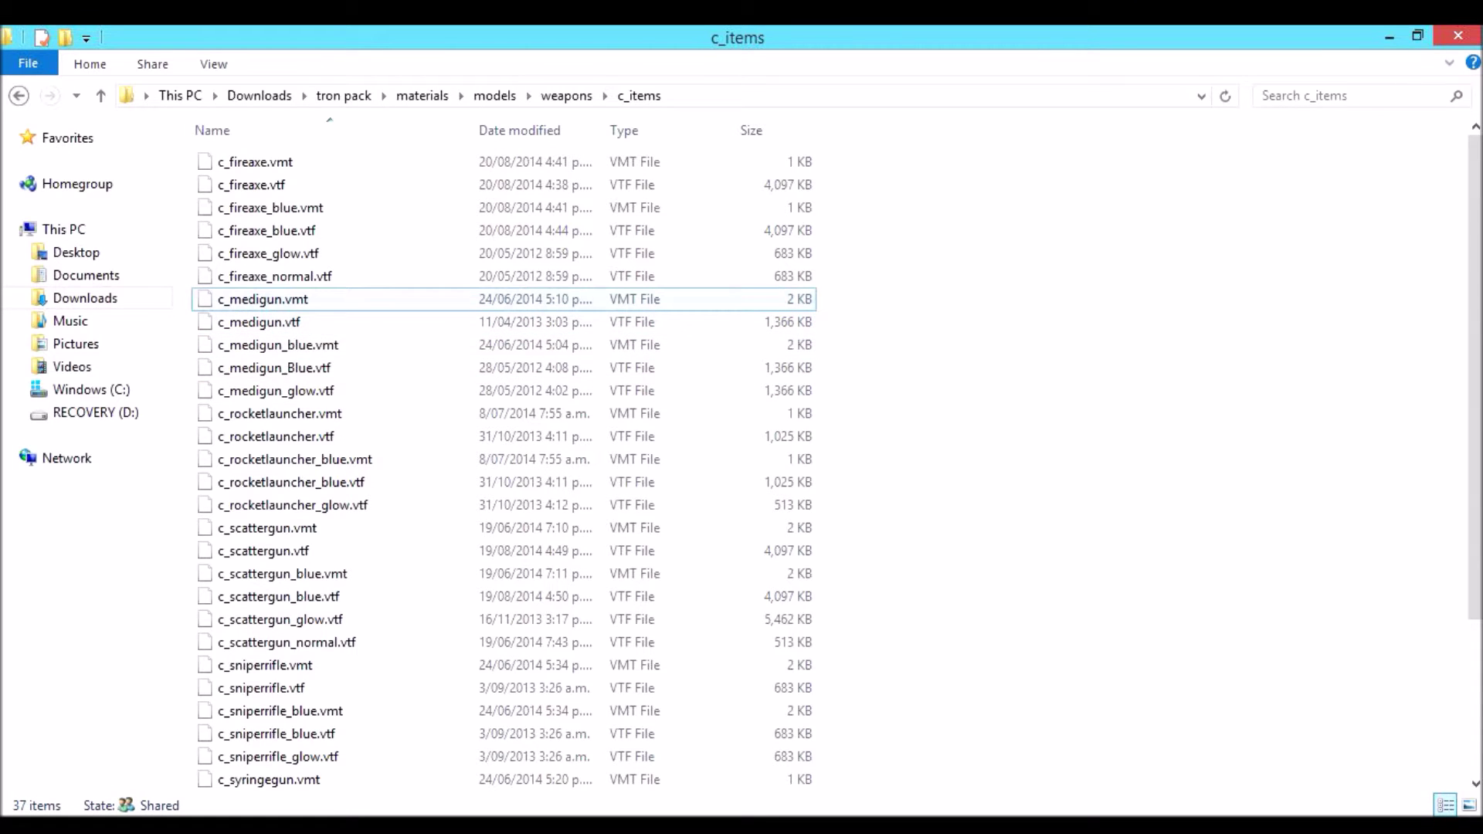
double_click(19, 95)
click(19, 95)
click(19, 95)
key(BackSpace)
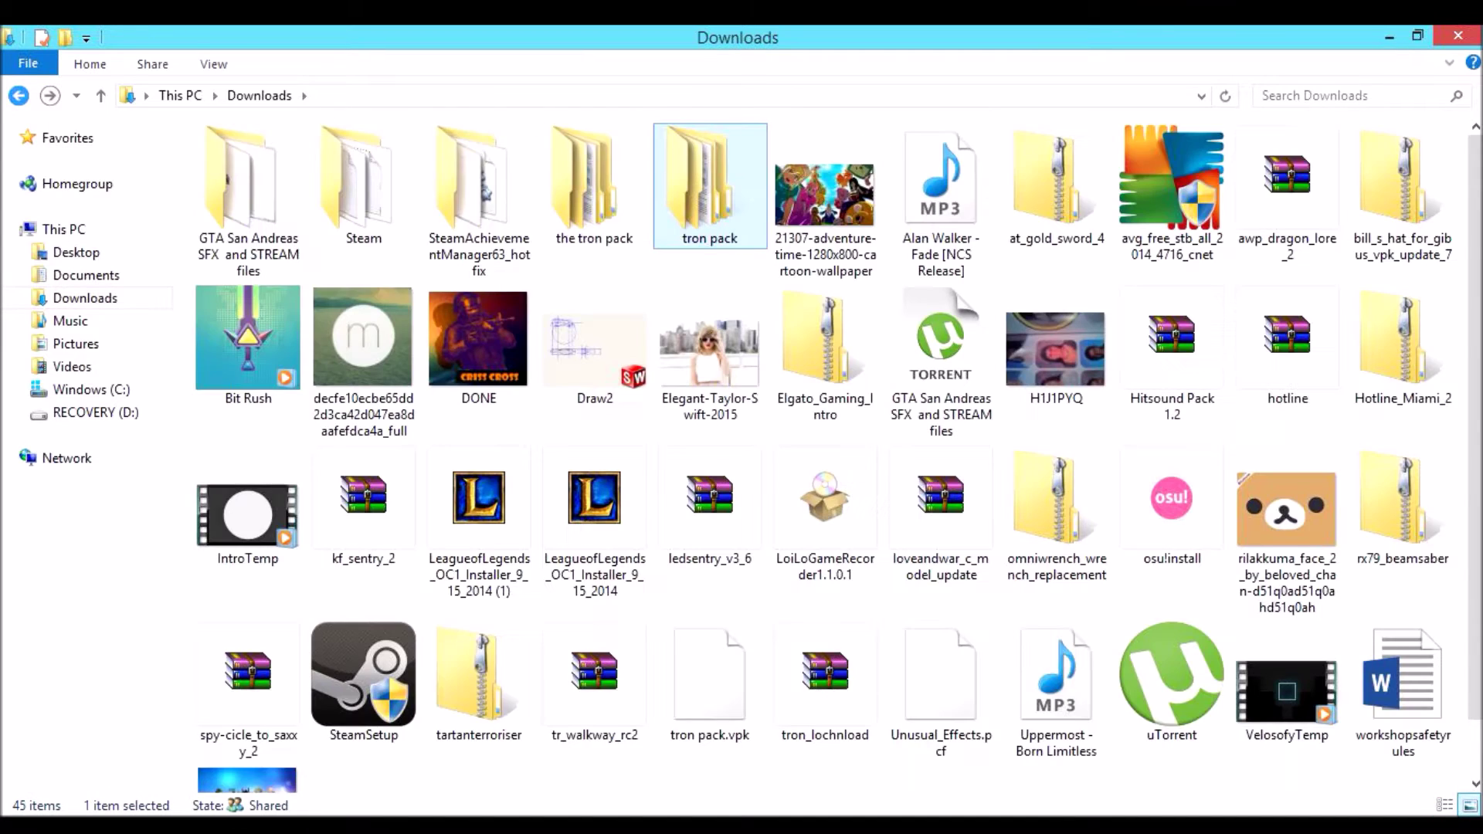
Switch to the window showing the bin folder and go back up through common to the Downloads folder.
scroll(248, 348, down, 1)
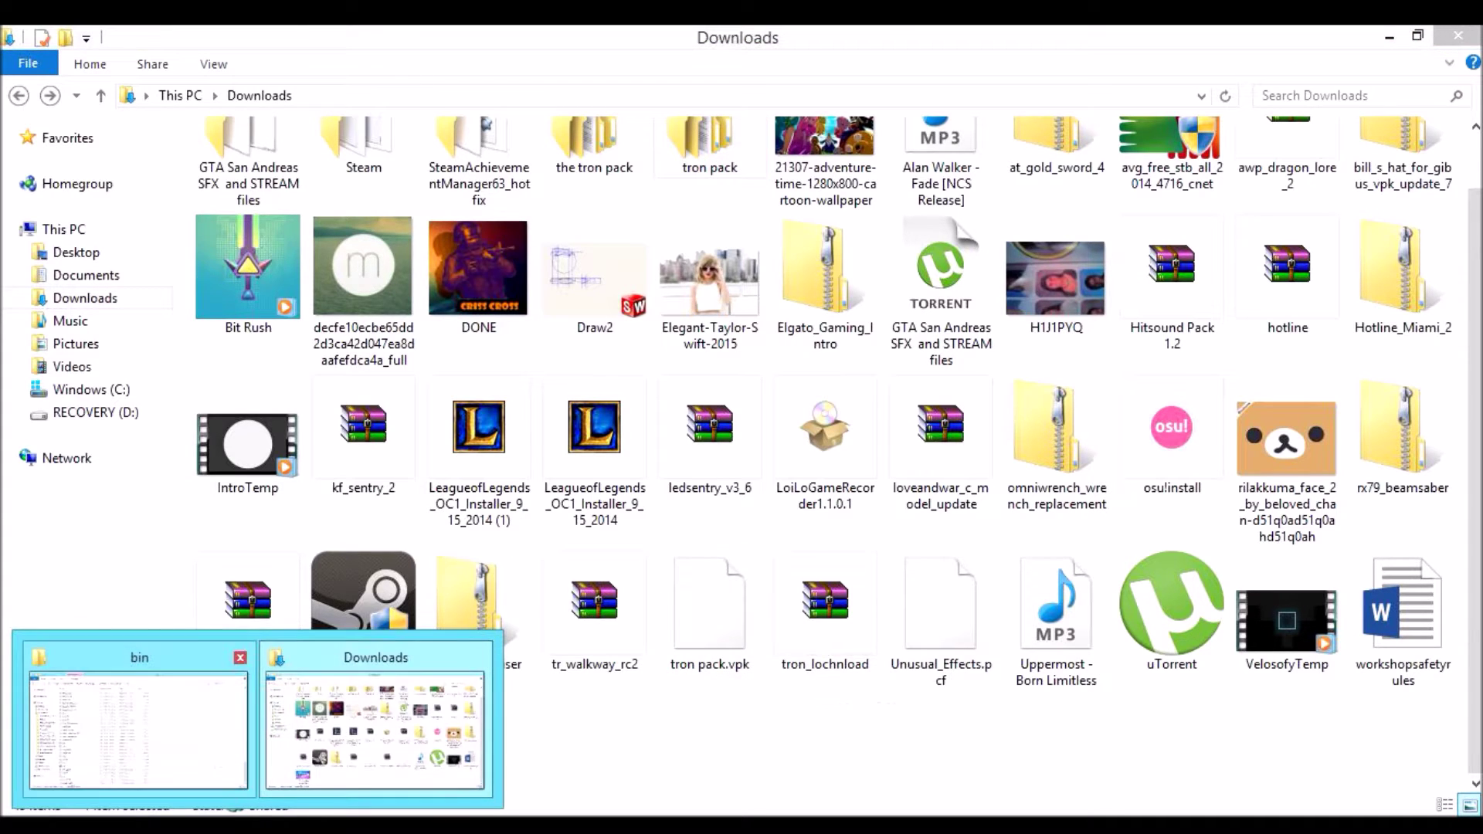
click(139, 719)
key(alt+Up)
key(alt+Up)
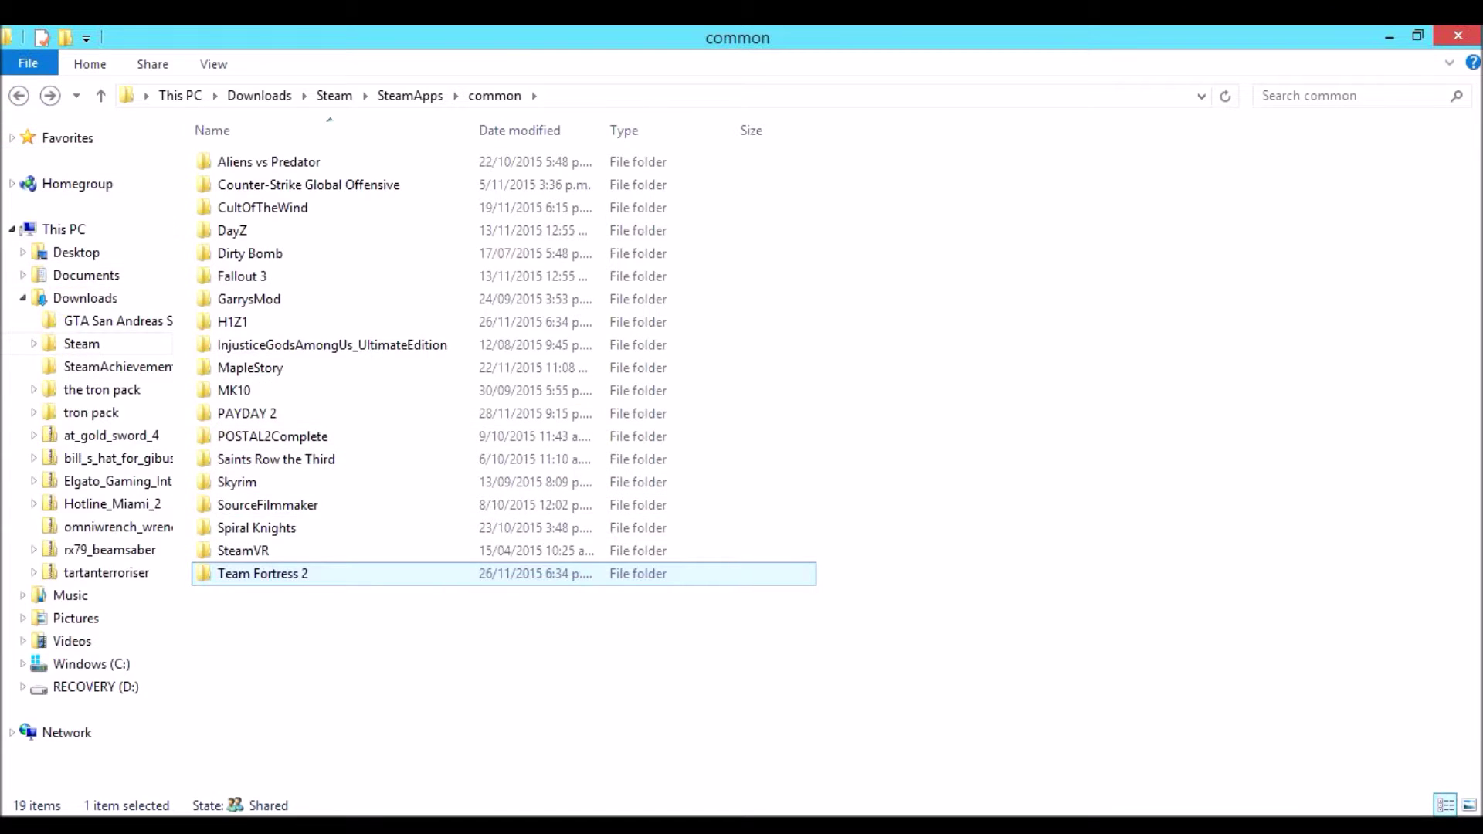
key(alt+Up)
key(alt+Up)
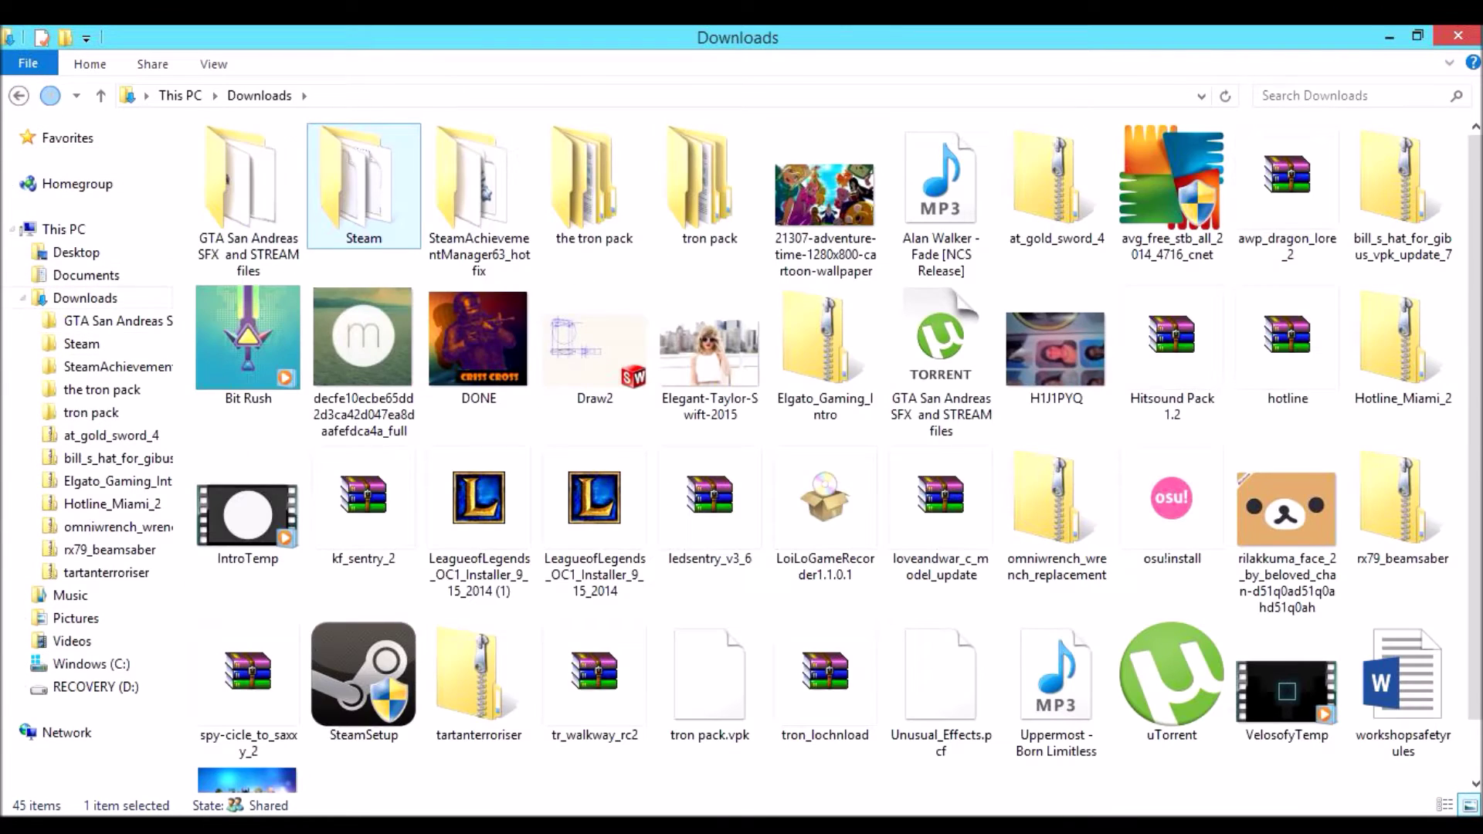
Navigate from Downloads through Steam, SteamApps, common, Team Fortress 2 and tf to the custom folder.
key(Return)
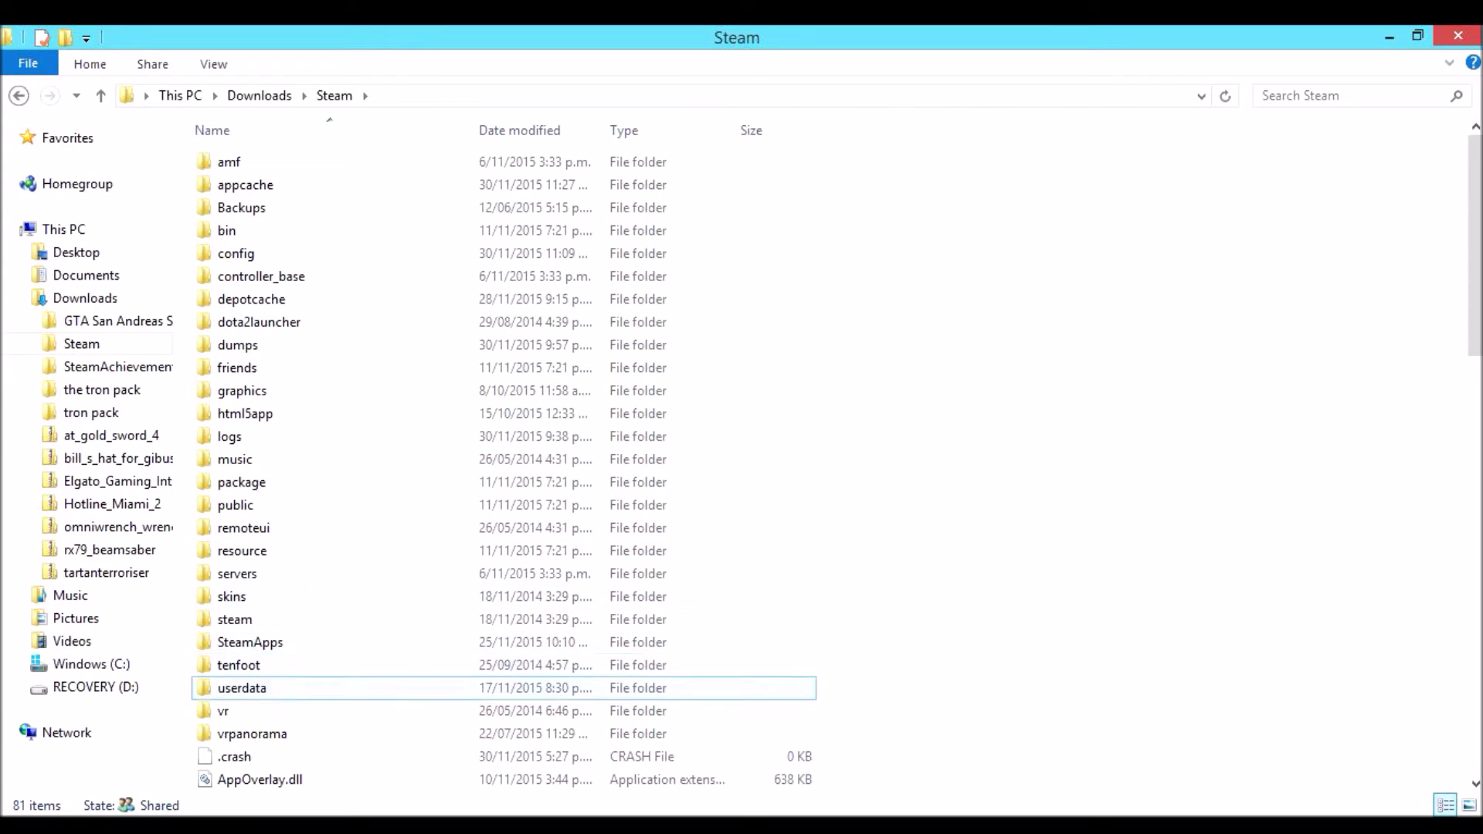
double_click(250, 643)
click(244, 162)
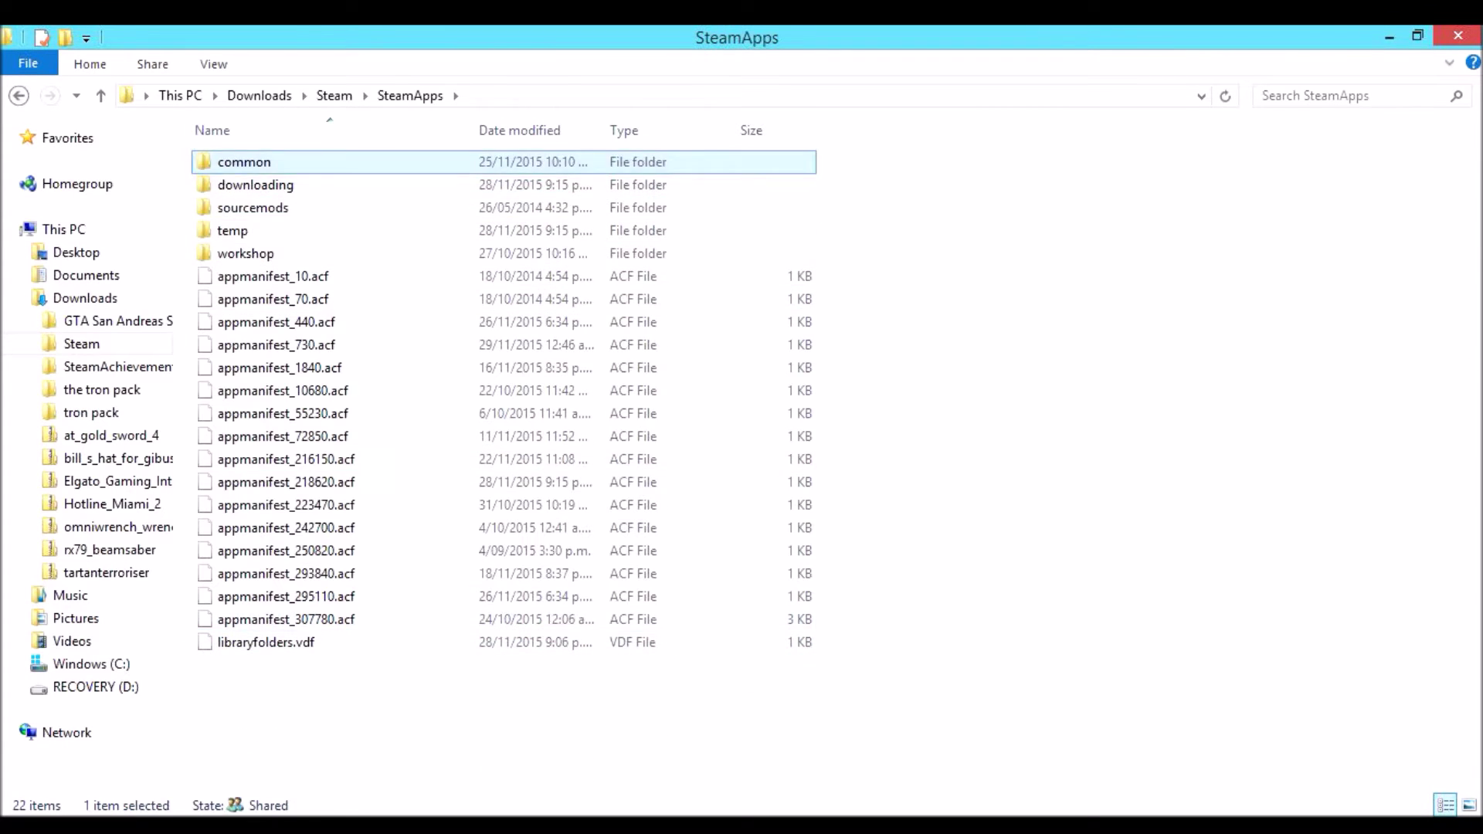
key(Return)
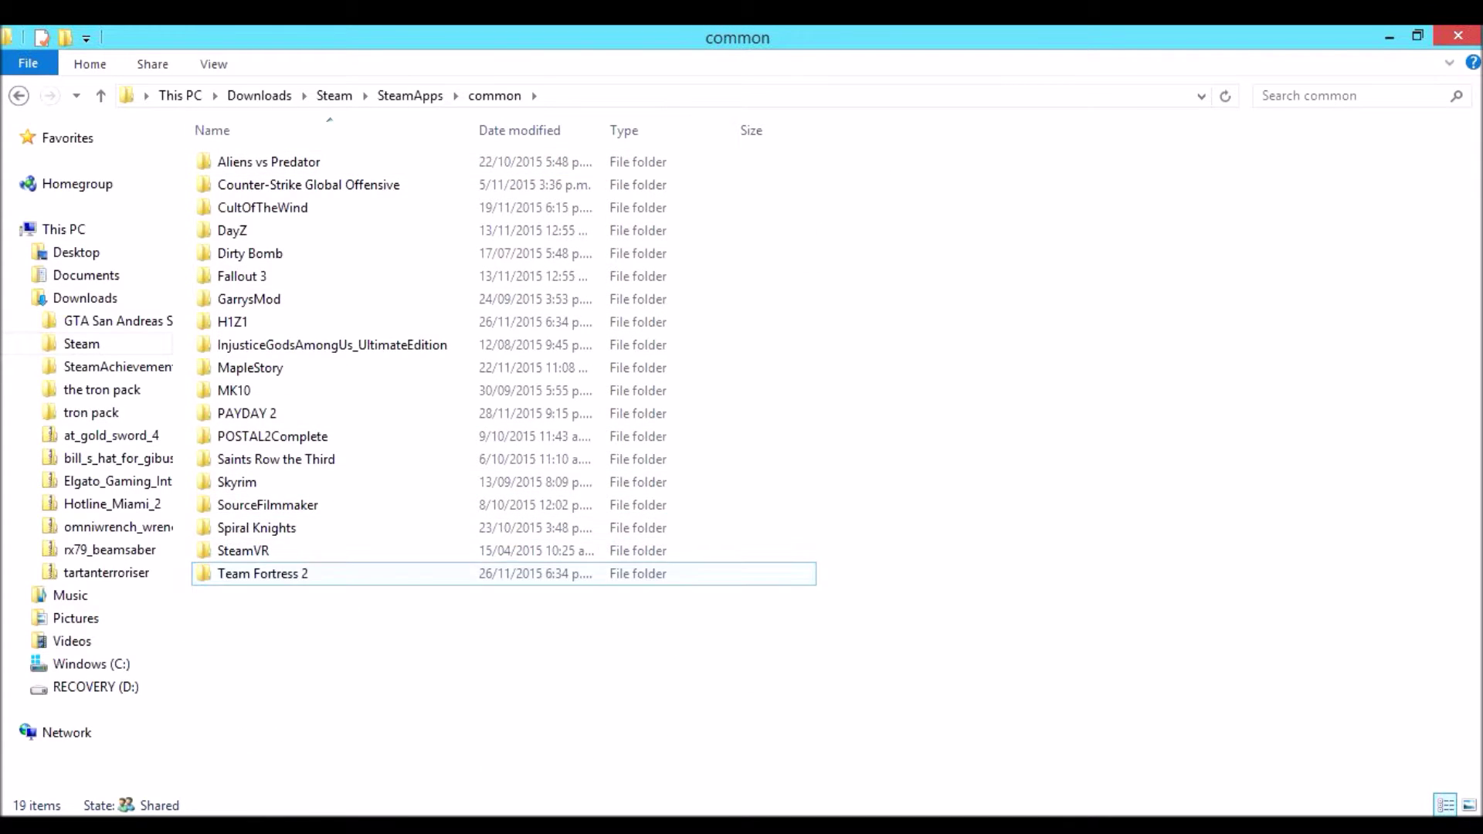
double_click(263, 574)
double_click(232, 253)
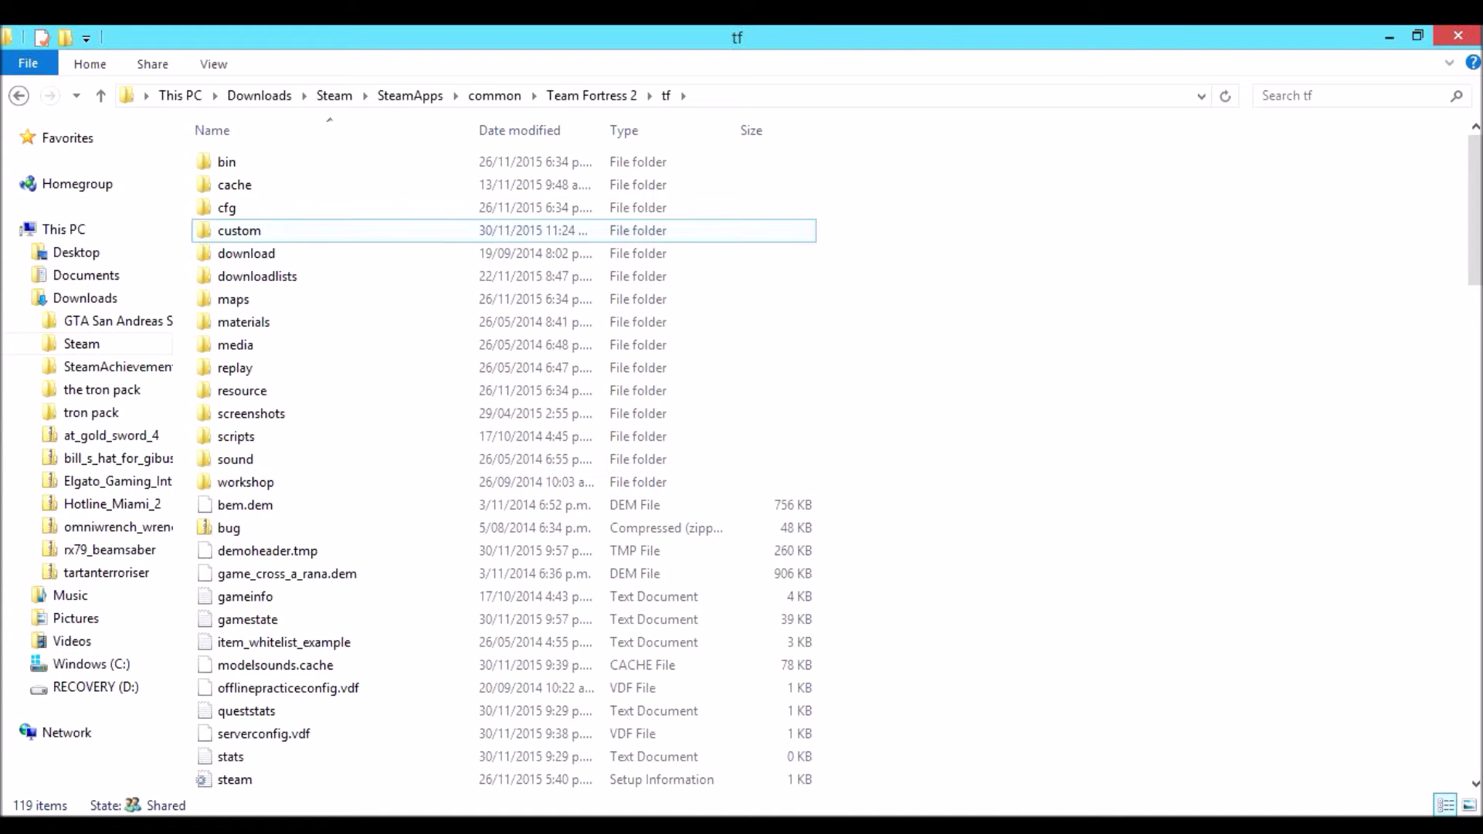
double_click(305, 232)
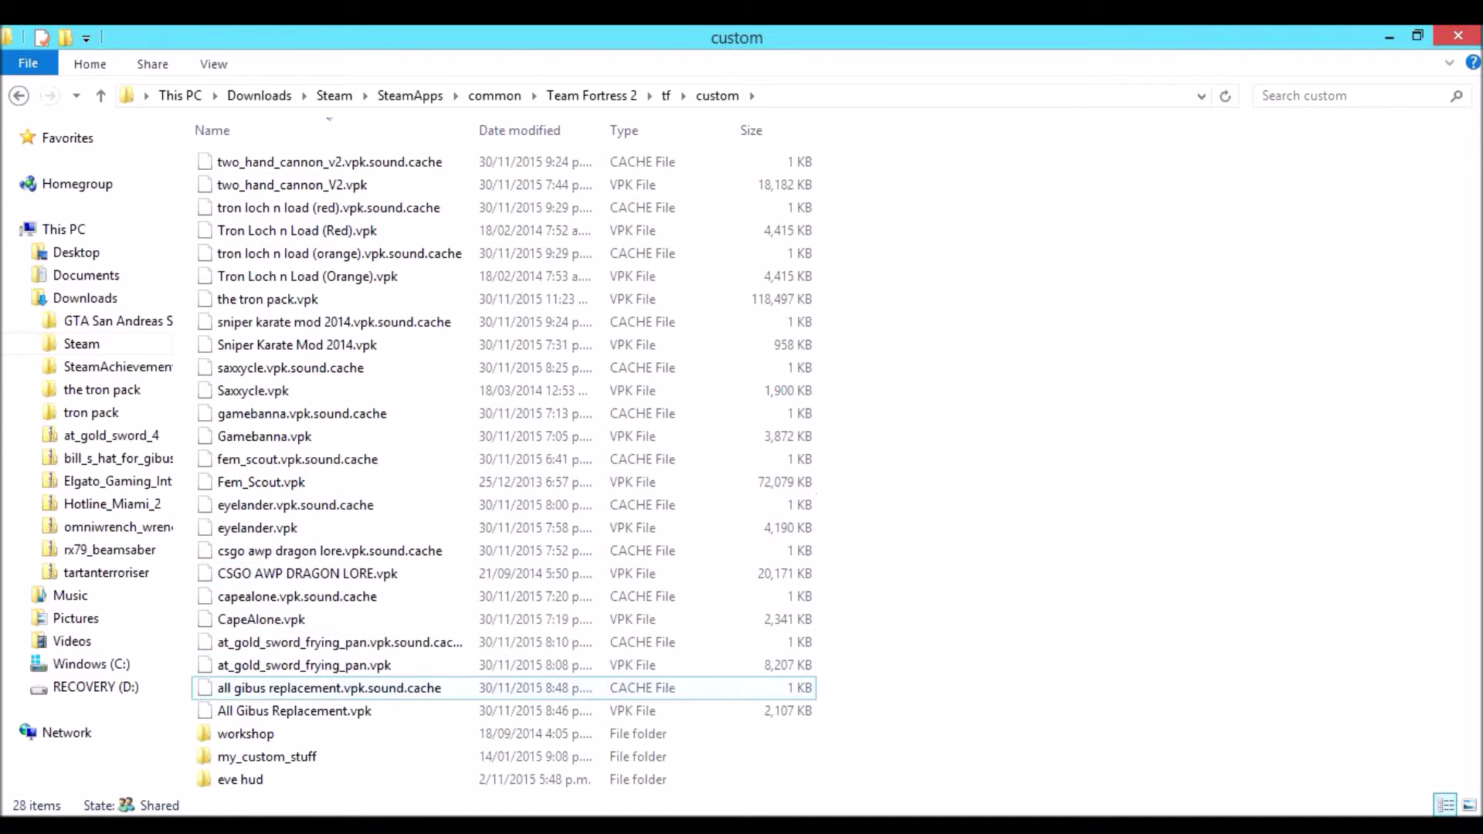
Move tron pack.vpk from the Downloads folder into Team Fortress 2's custom folder.
mouse_move(203, 827)
click(377, 725)
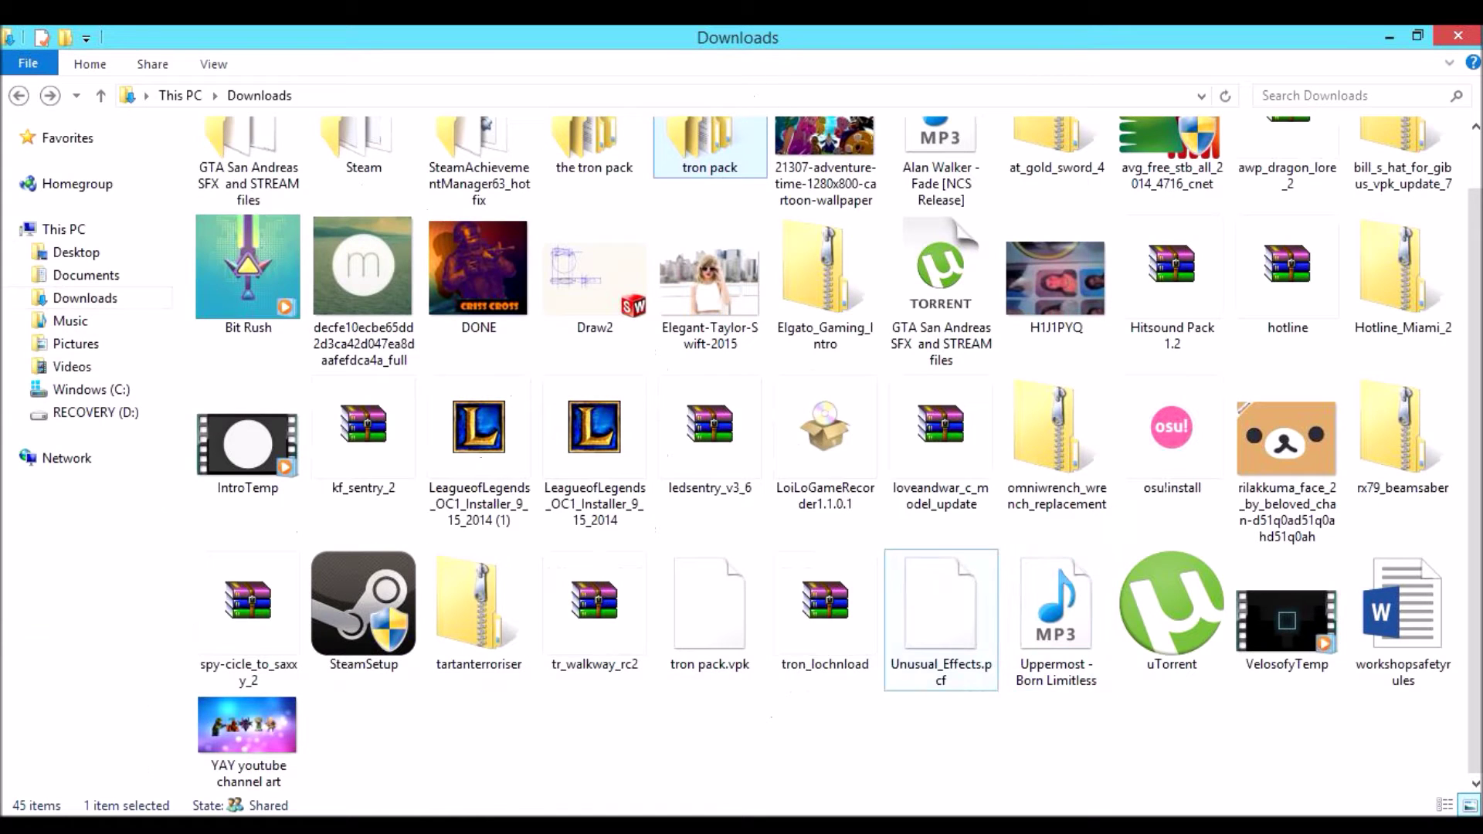
drag(710, 611, 861, 599)
scroll(556, 643, up, 1)
scroll(556, 643, down, 1)
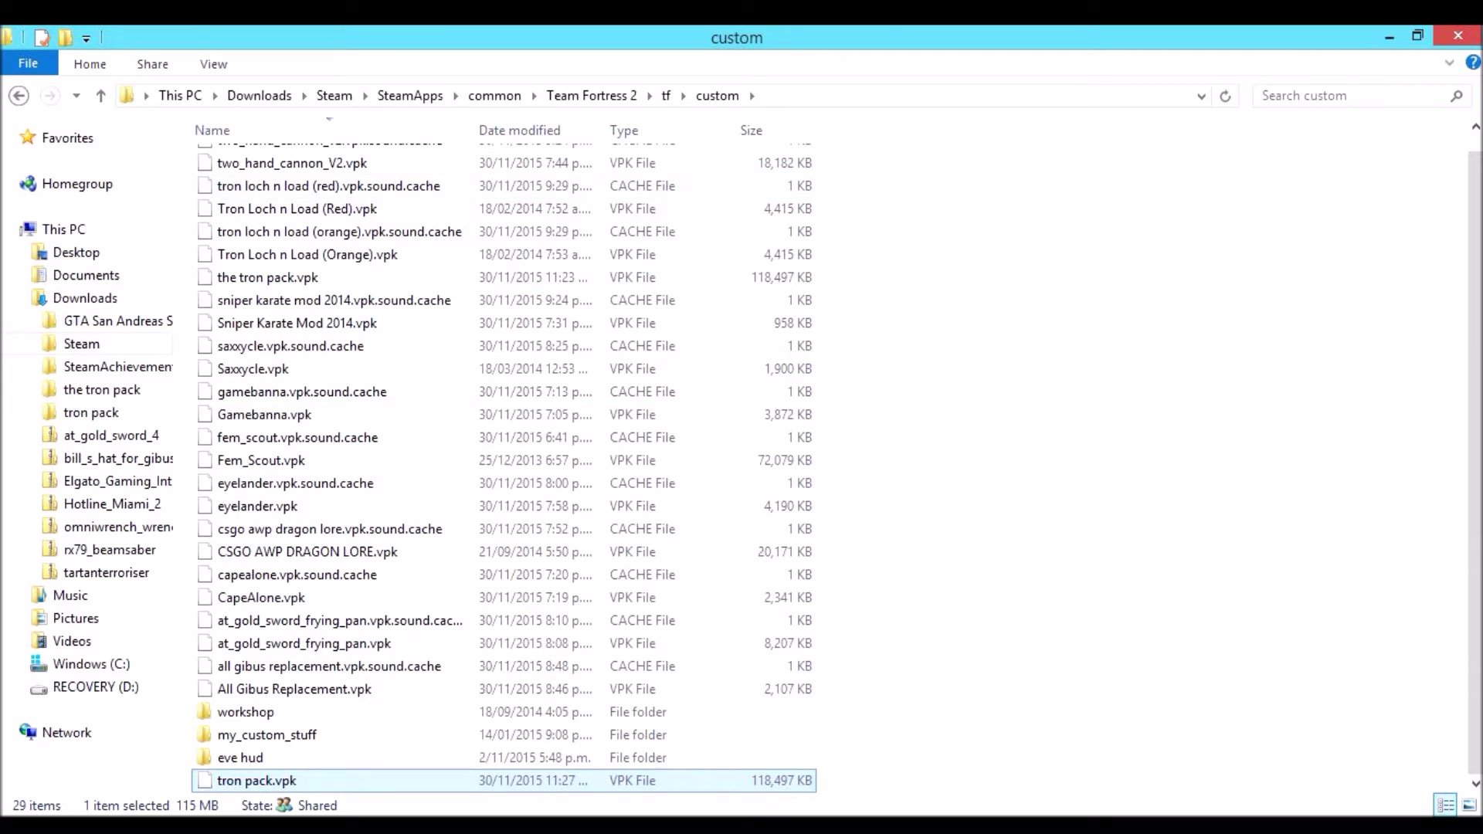